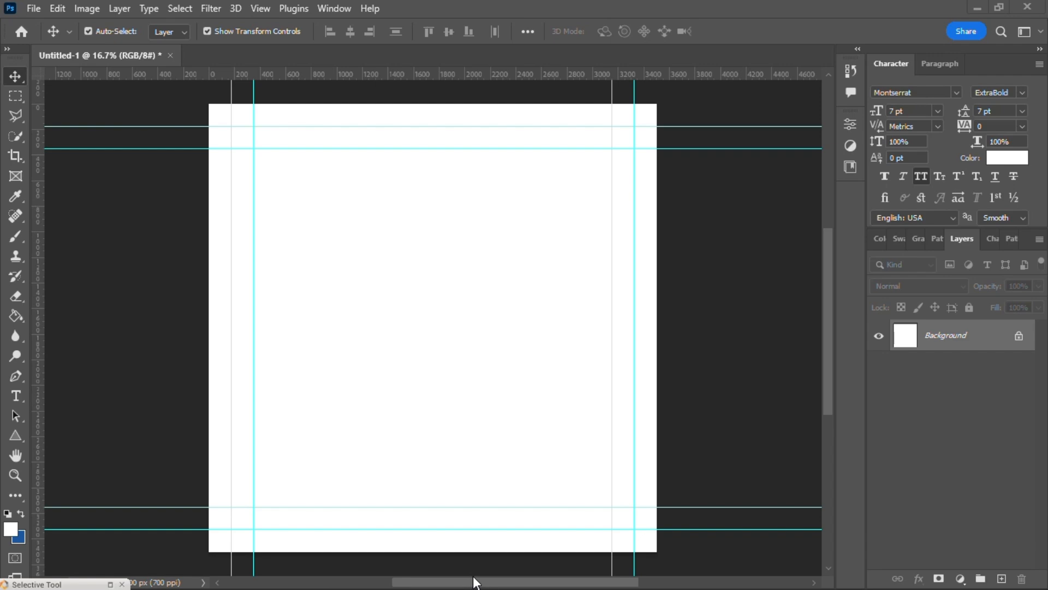
Step: Switch to the Downloads folder in File Explorer and look through the available images, including the 360_F_513744381 photo
key(super)
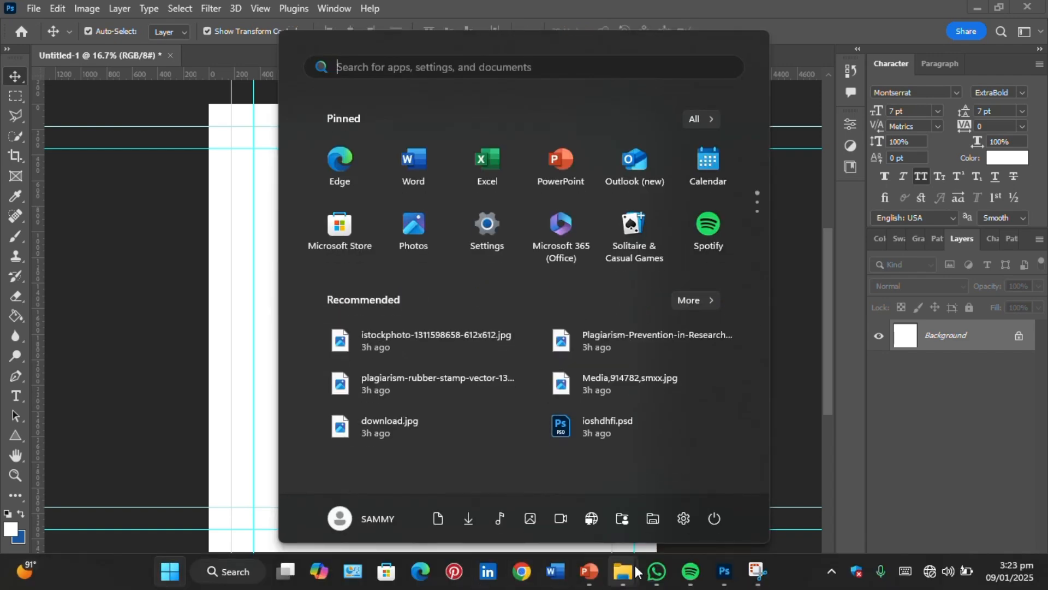
mouse_move(626, 572)
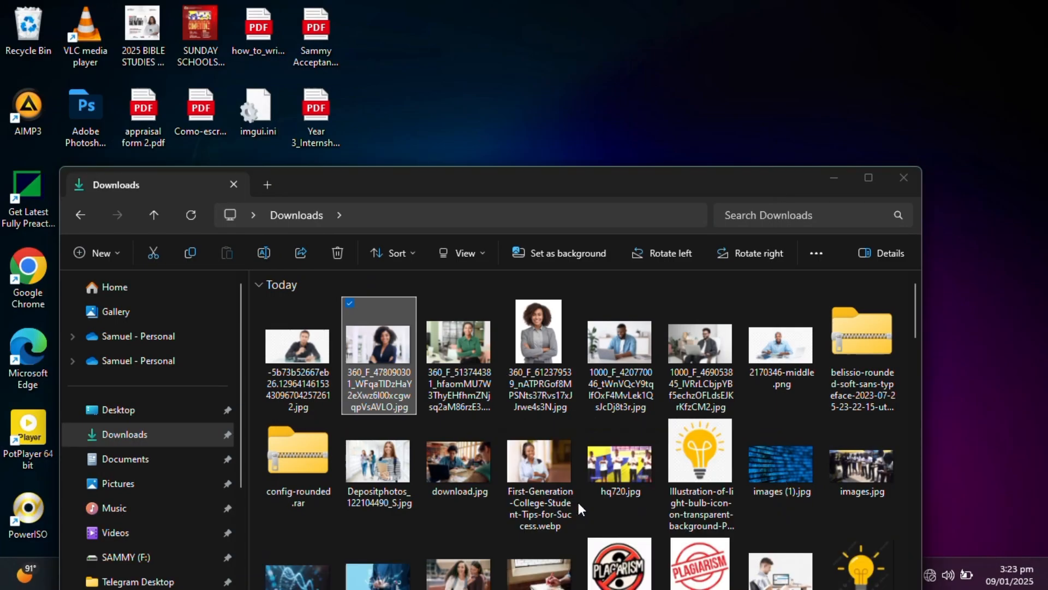
click(578, 502)
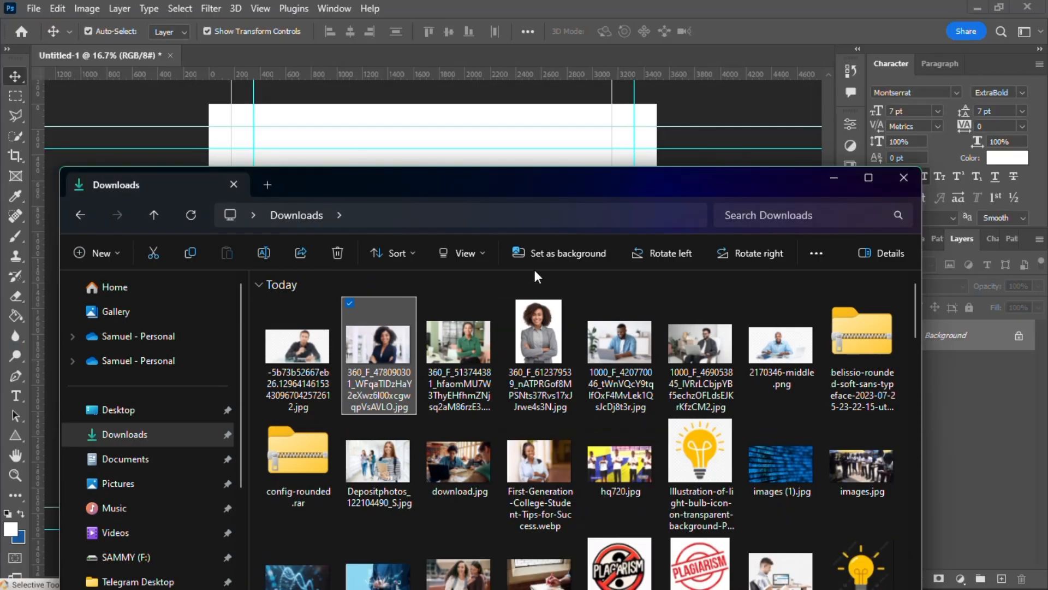
drag(532, 182, 520, 87)
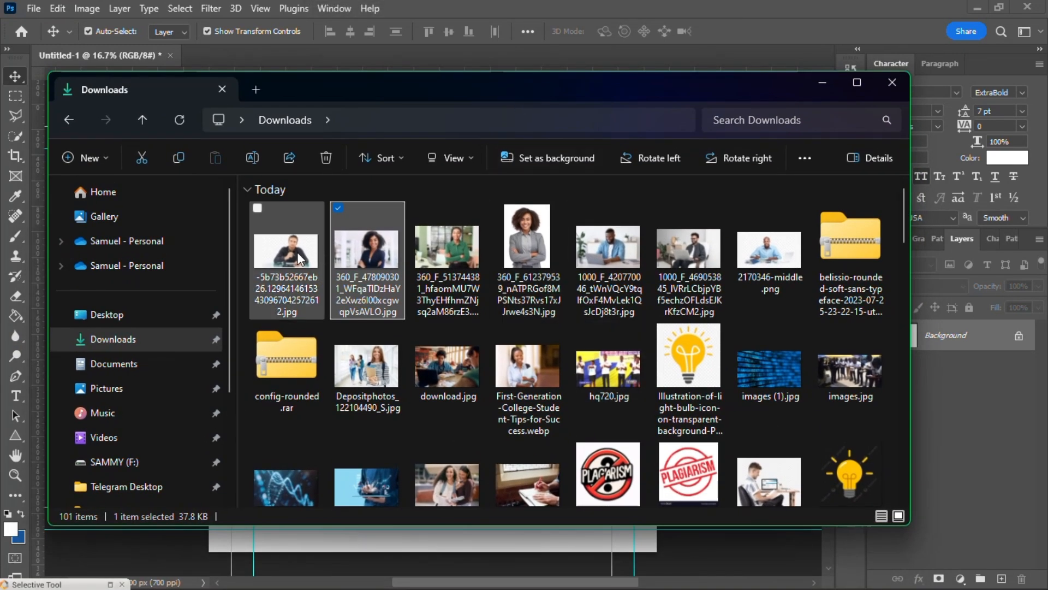
scroll(620, 281, down, 2)
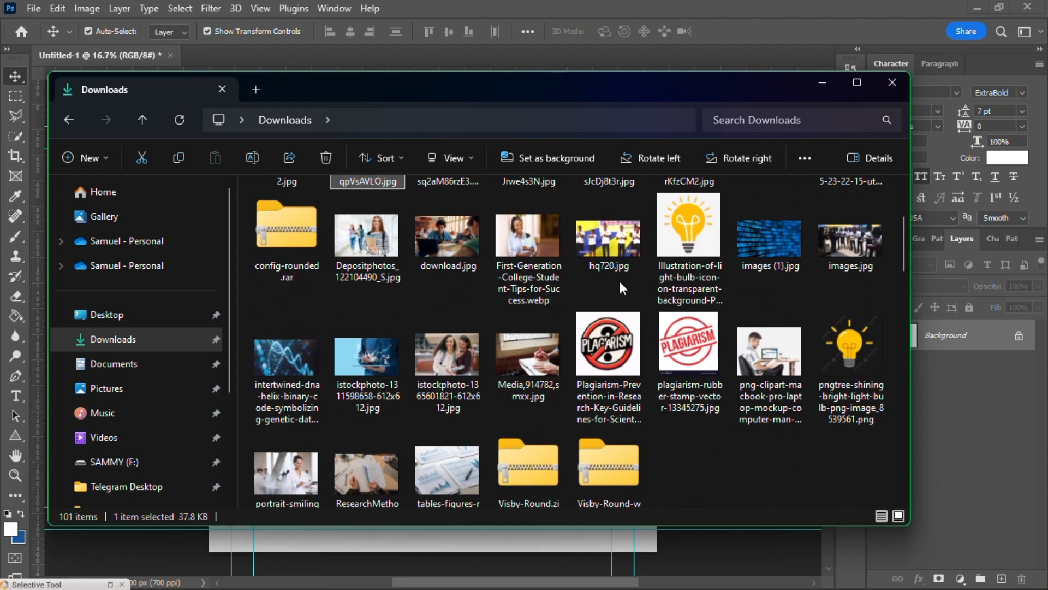
scroll(667, 248, up, 2)
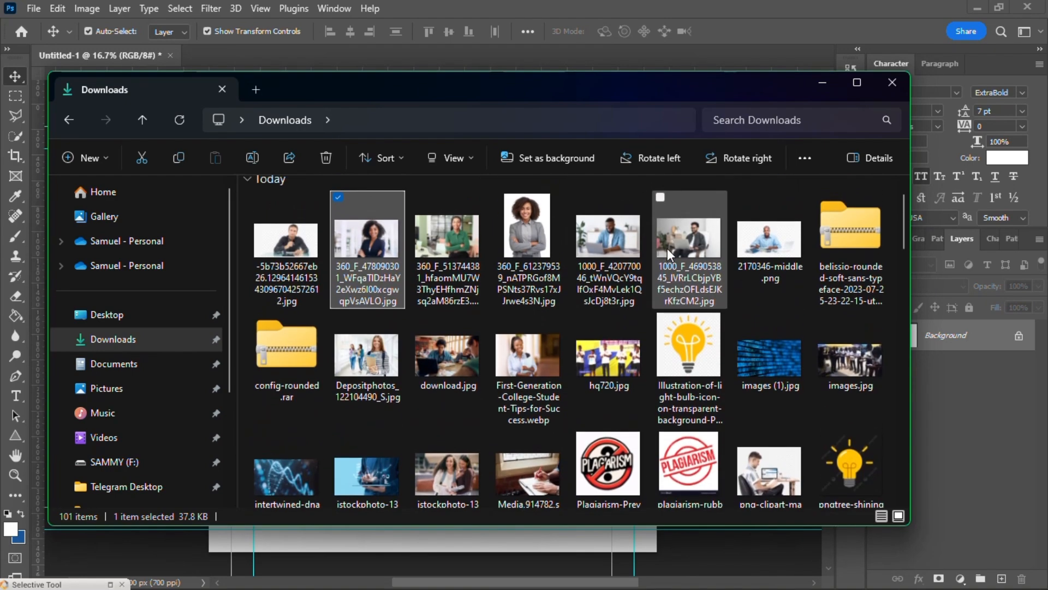
click(464, 253)
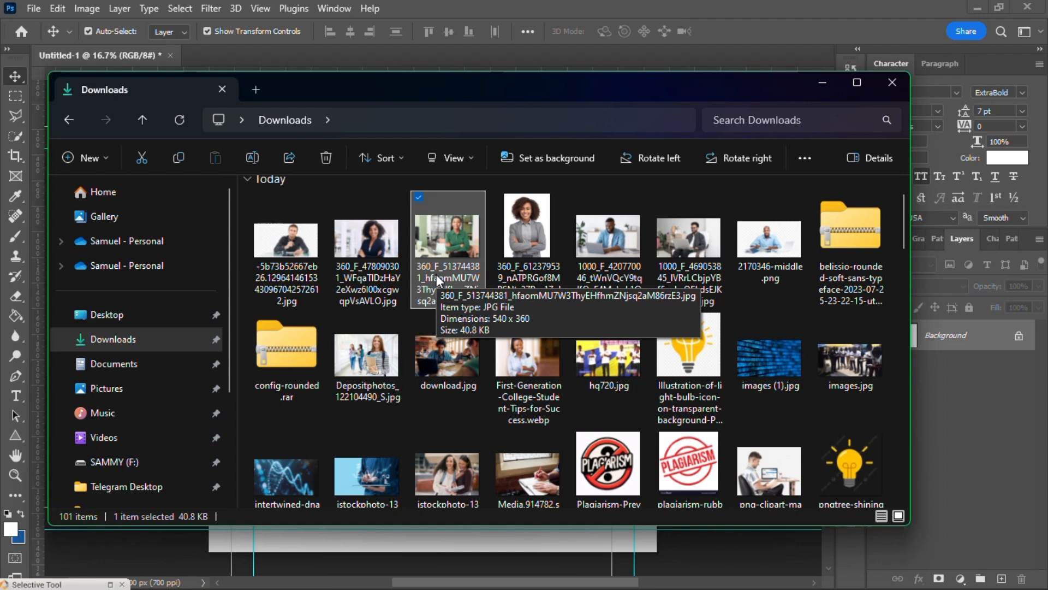
scroll(823, 419, down, 2)
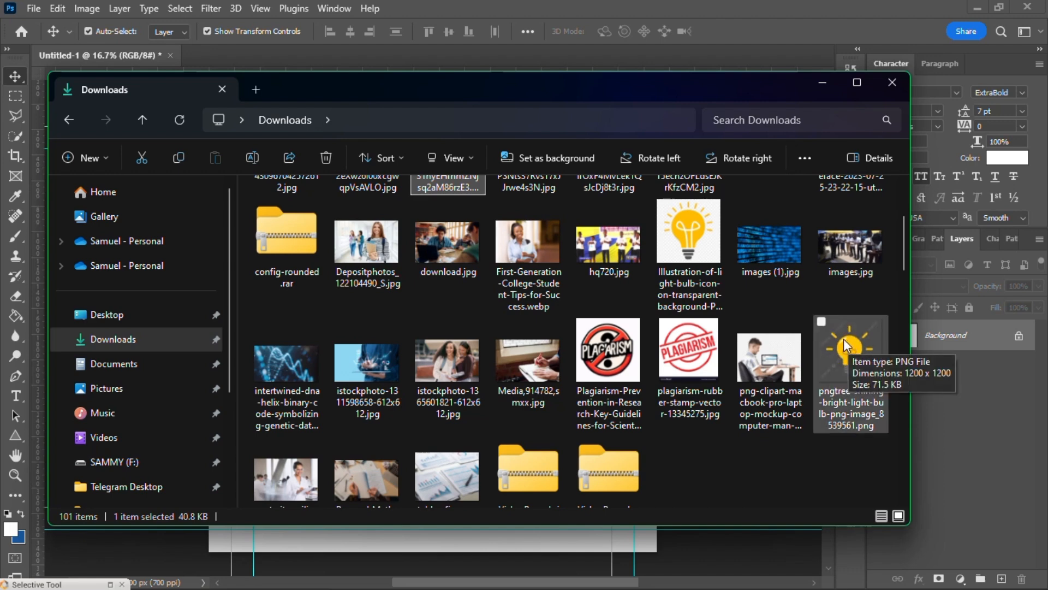
click(462, 25)
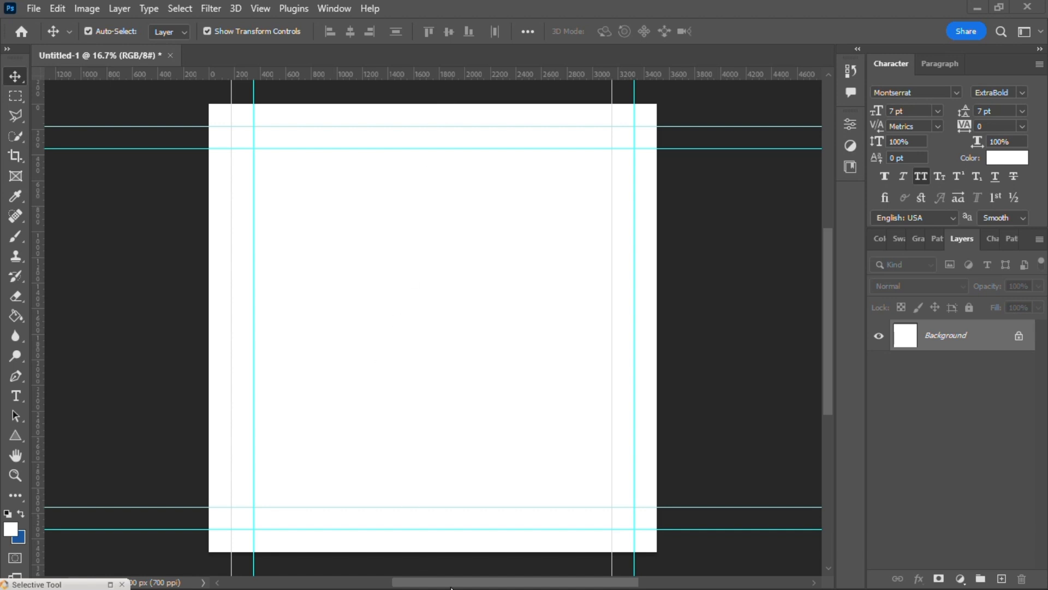
Step: Place the intertwined-dna-helix image from the Downloads folder into the Untitled-1 document and shift it down the canvas
key(super)
mouse_move(625, 577)
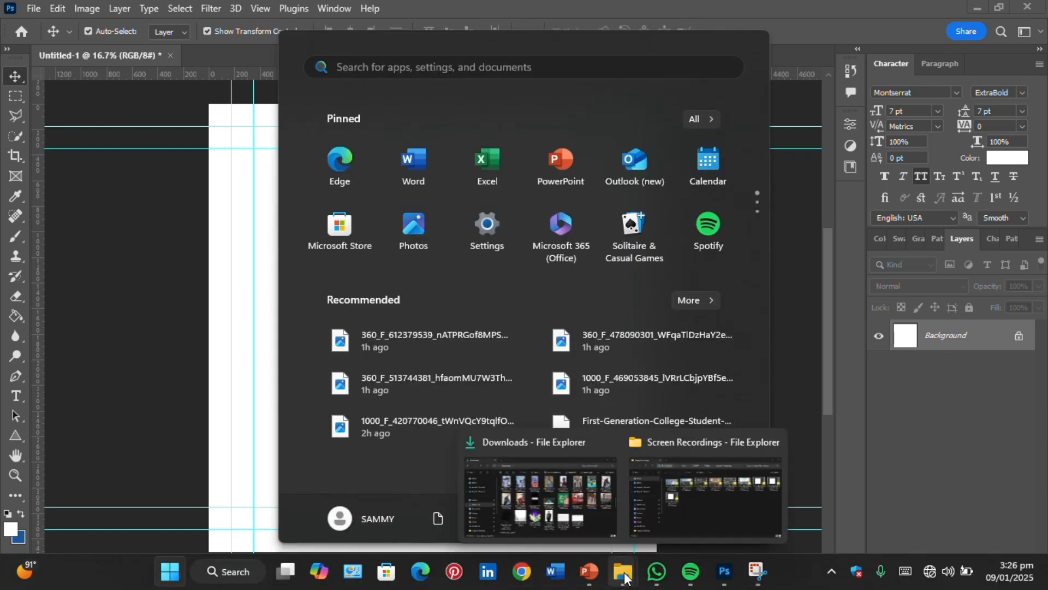
mouse_move(579, 506)
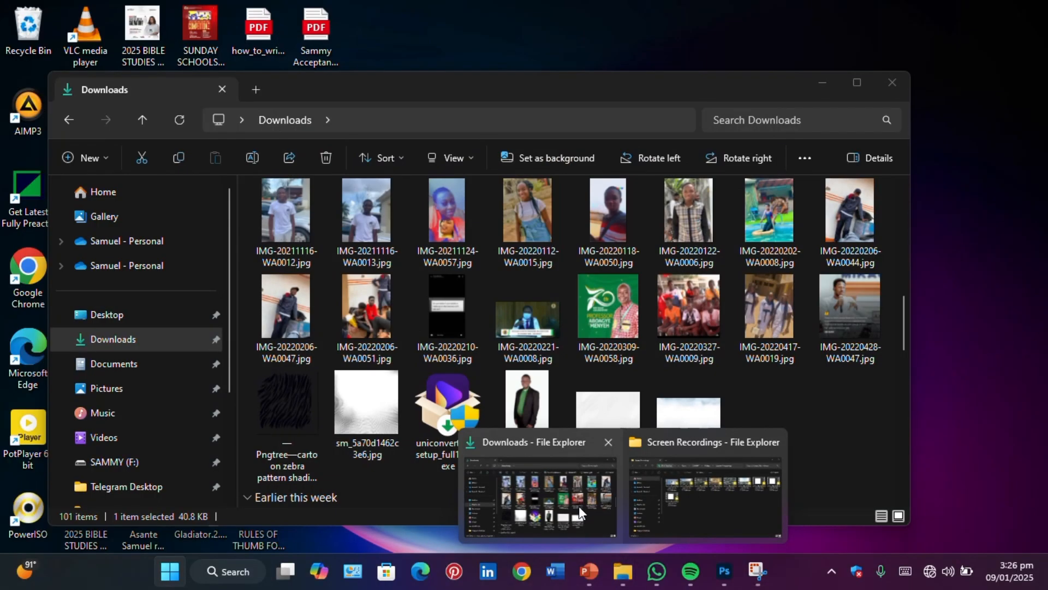
click(579, 506)
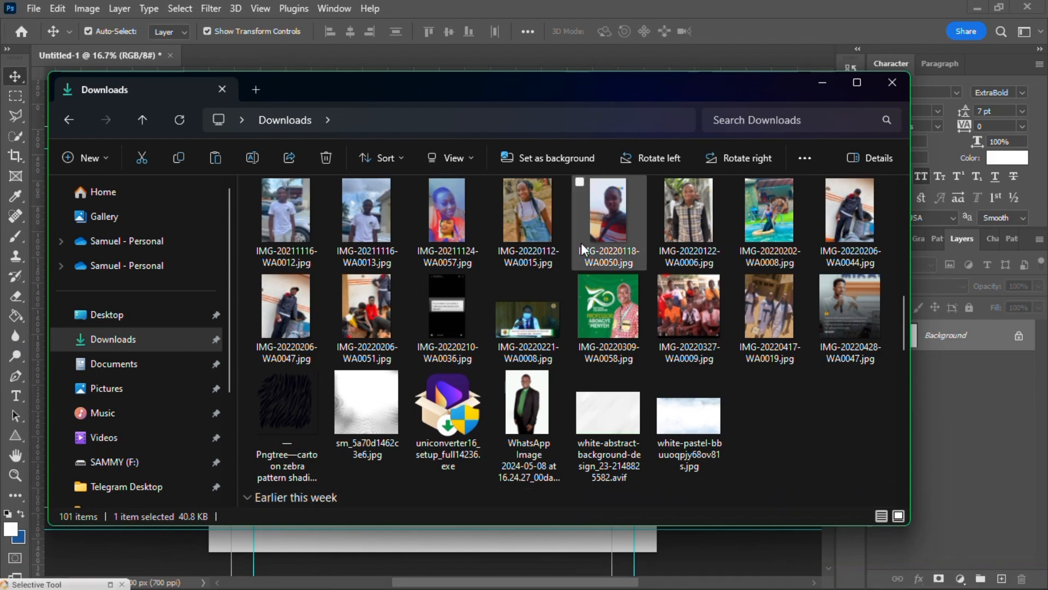
scroll(581, 265, up, 10)
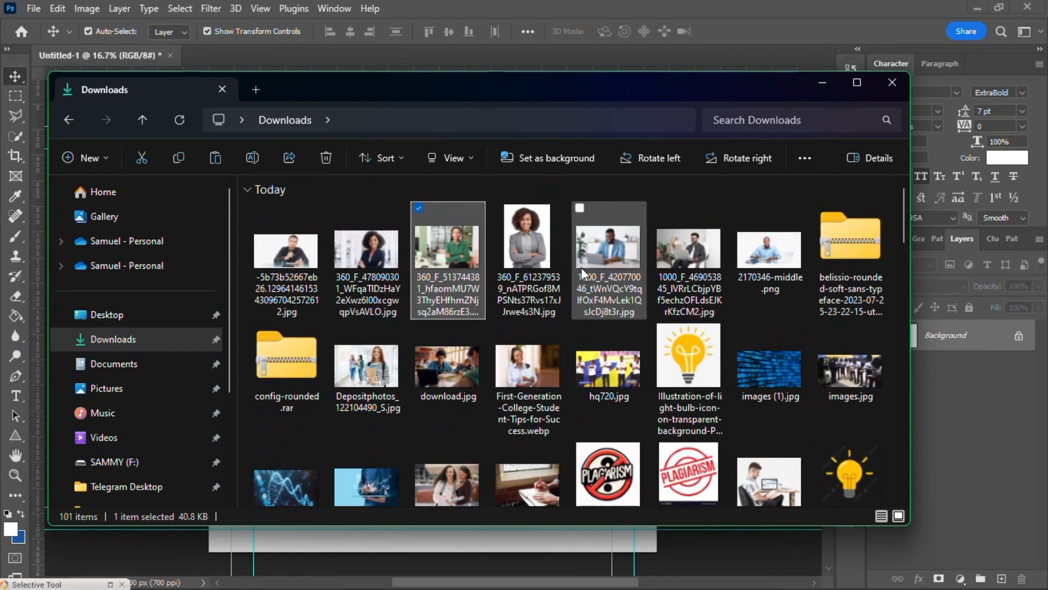
scroll(581, 267, down, 1)
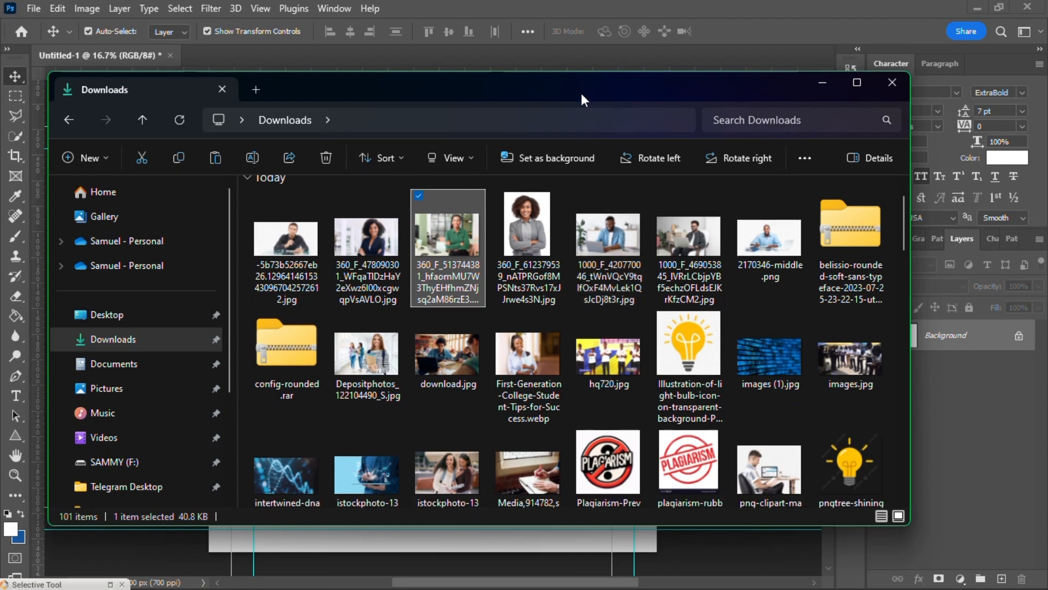
drag(588, 84, 683, 180)
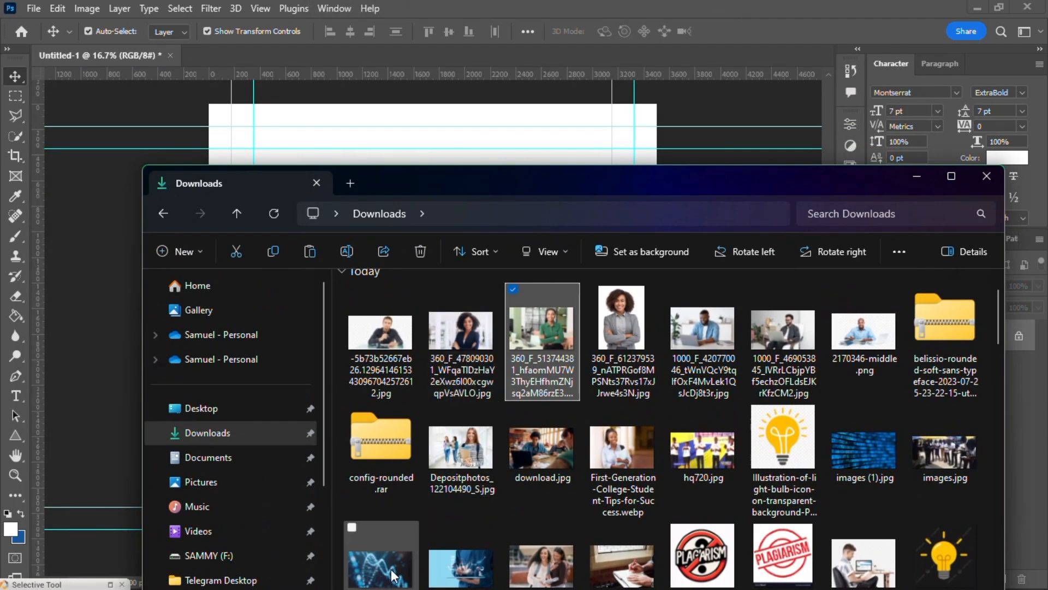
click(364, 542)
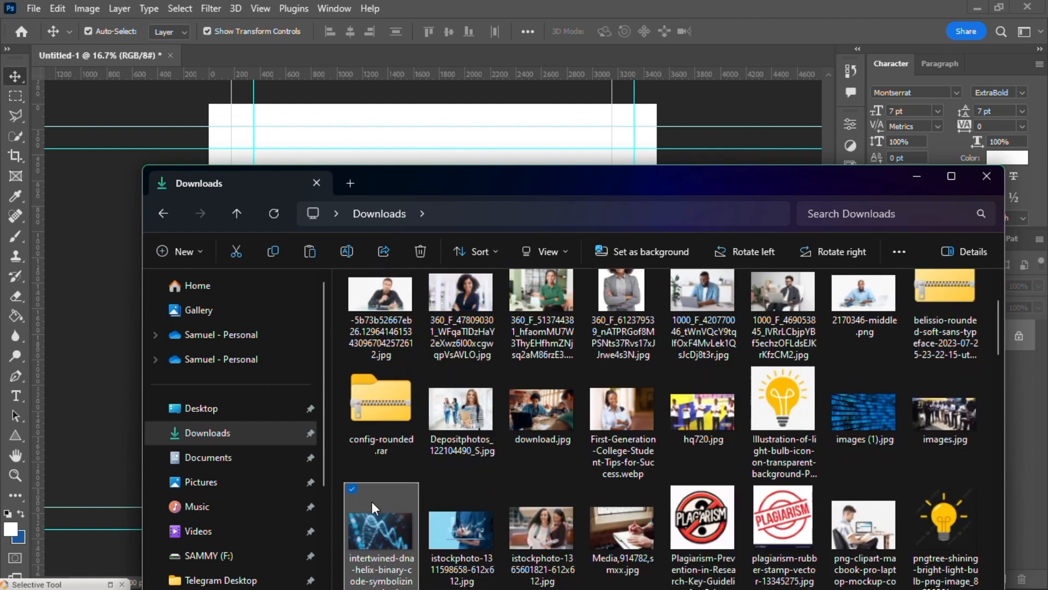
drag(372, 501, 429, 135)
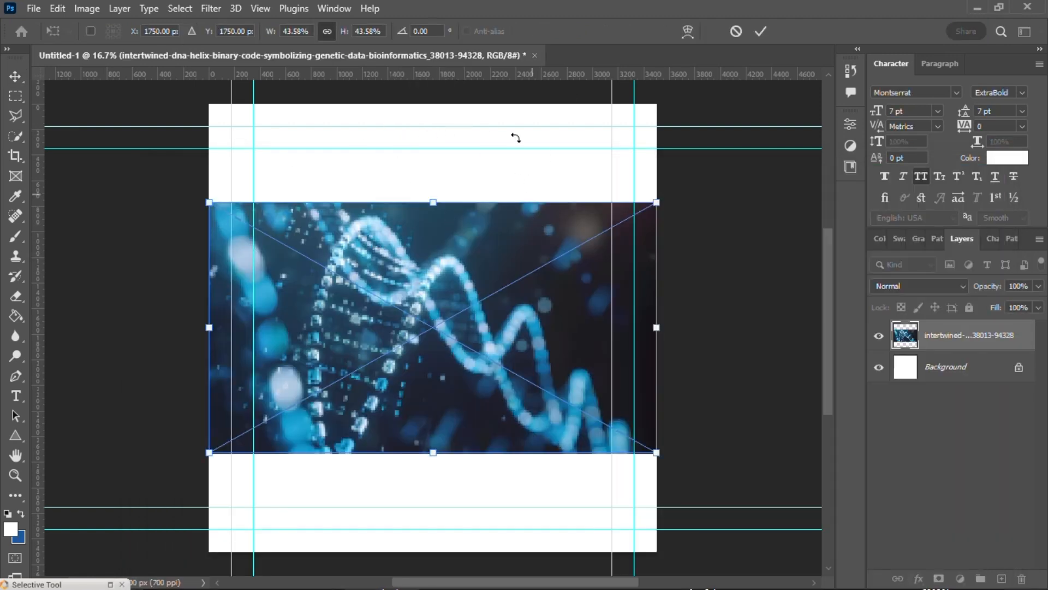
click(759, 31)
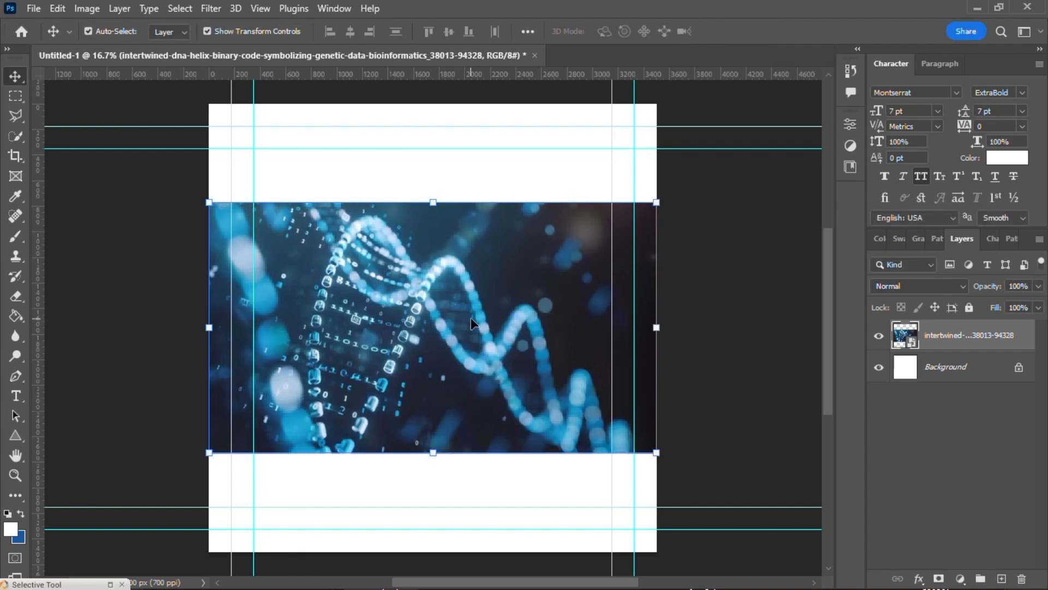
drag(471, 317, 473, 363)
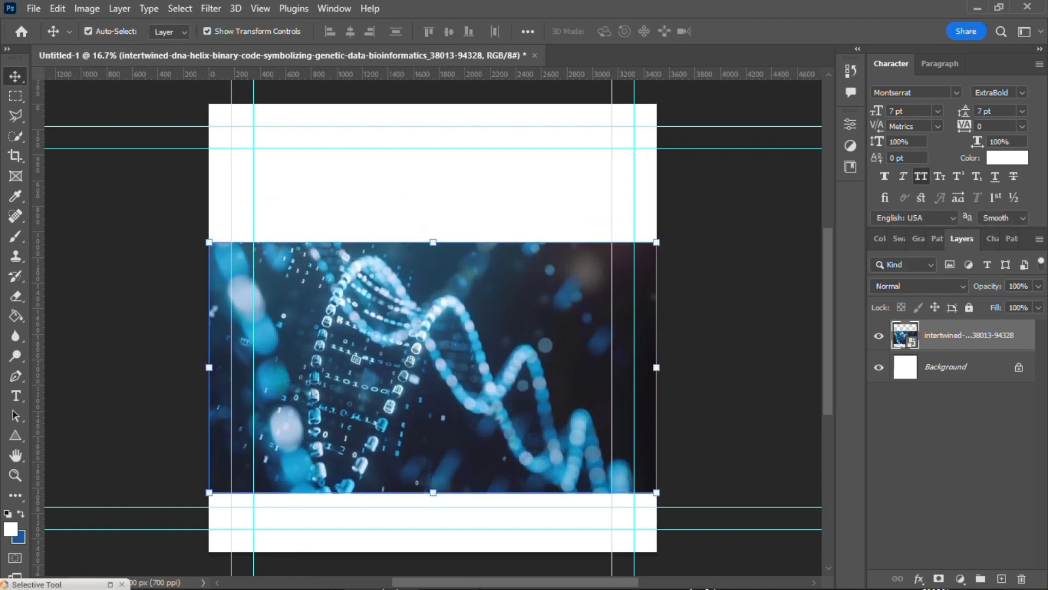
Step: Place download.jpg from the Downloads folder into the document above the DNA image at its default size
key(alt)
key(super)
mouse_move(622, 570)
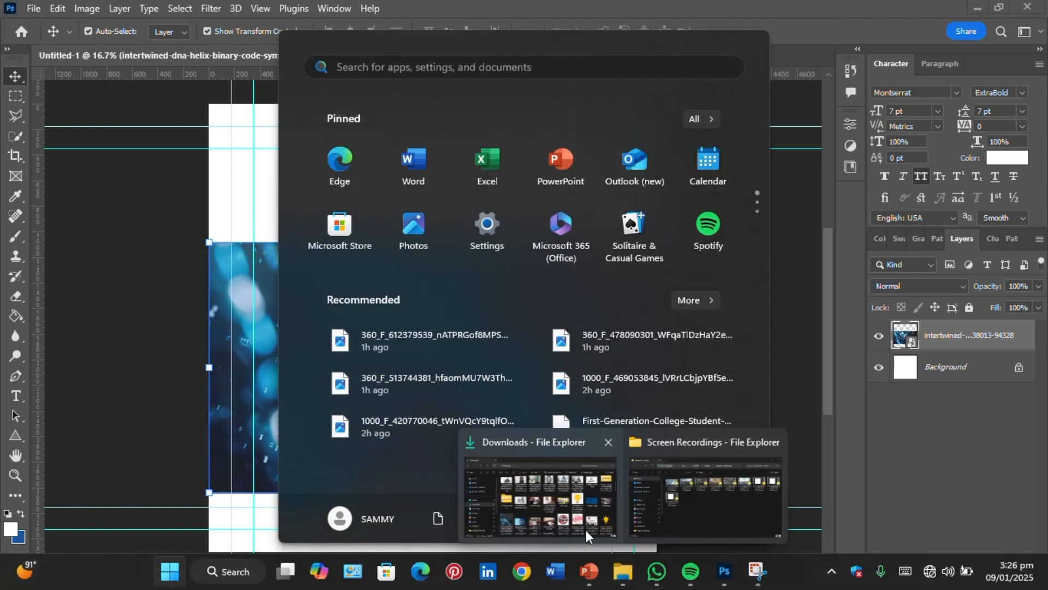
click(585, 530)
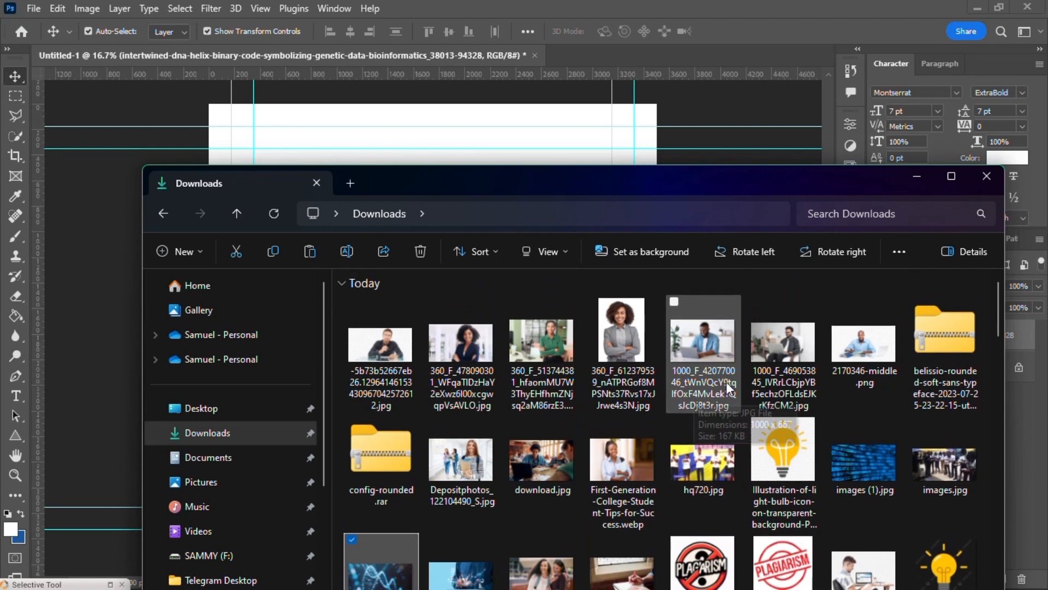
click(946, 466)
drag(565, 212, 966, 454)
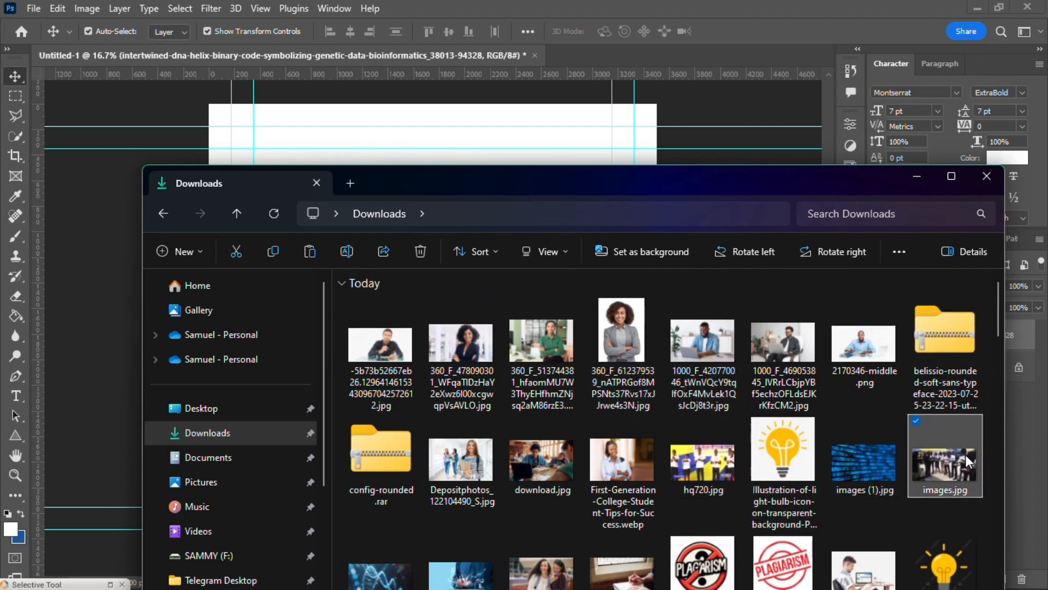
click(538, 466)
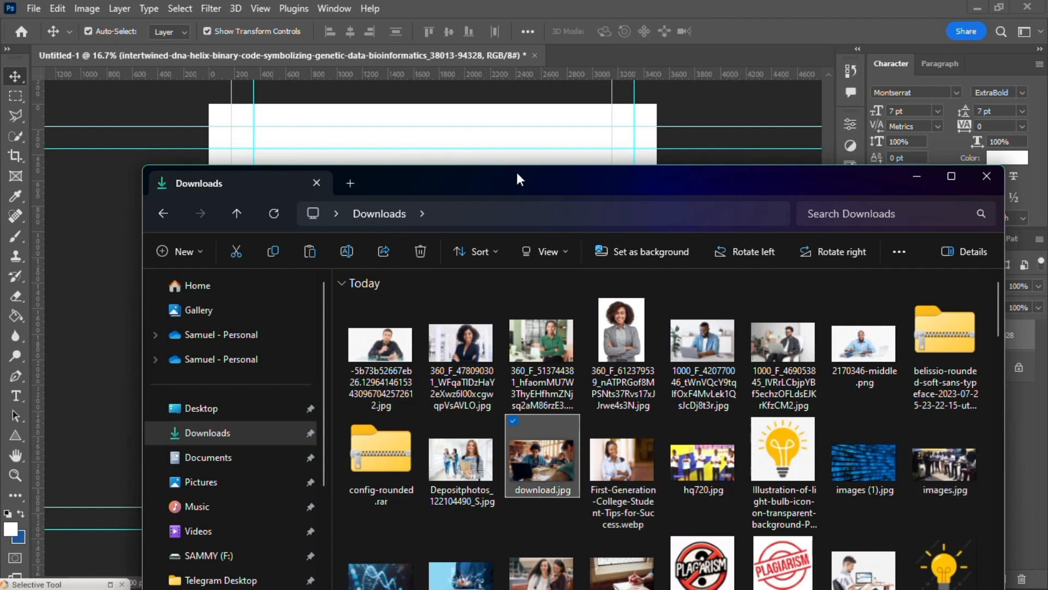
drag(554, 466, 557, 140)
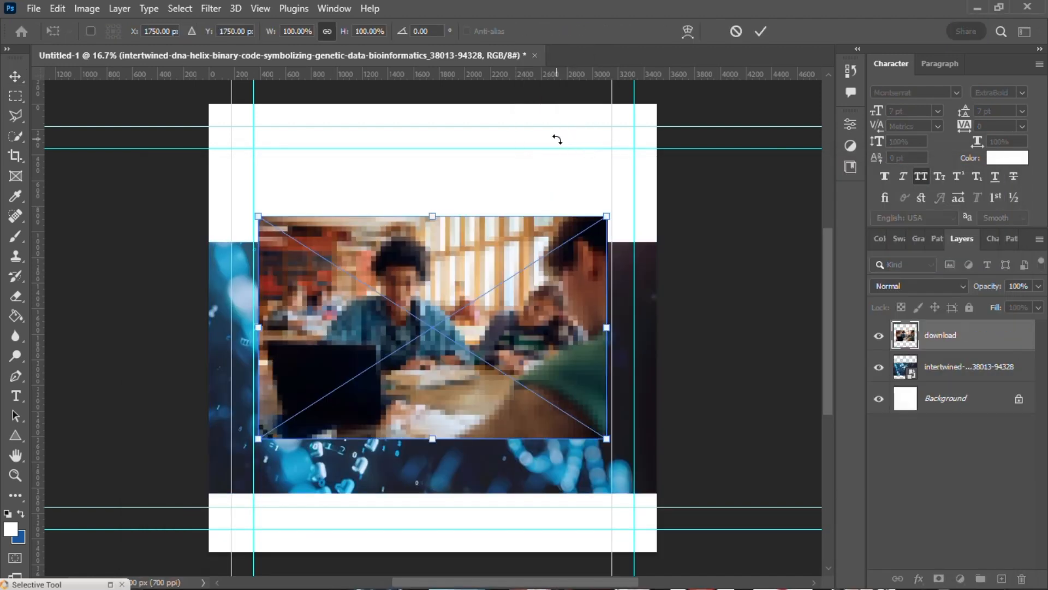
click(760, 32)
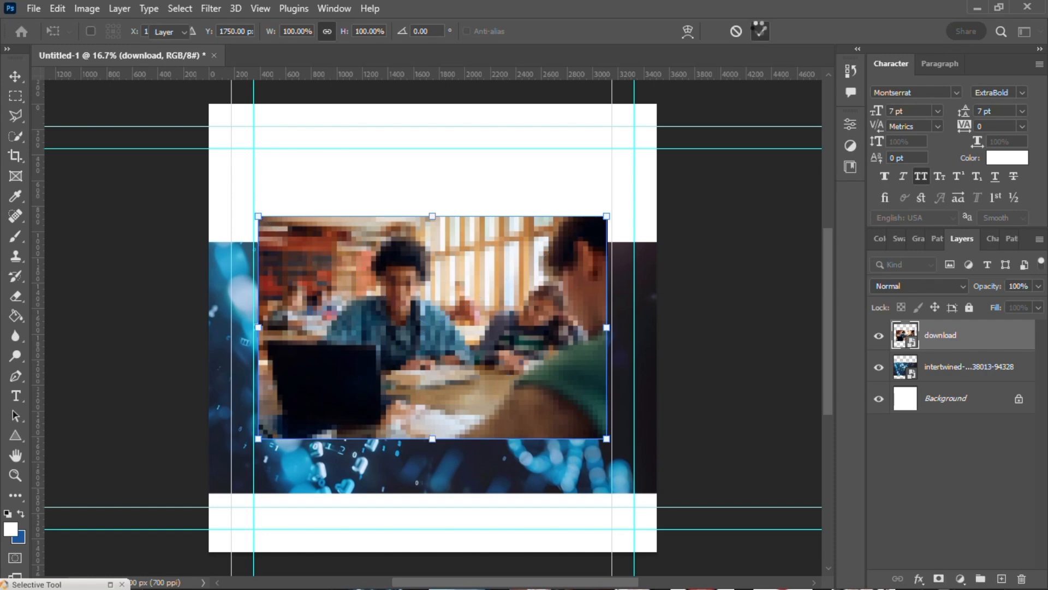
Step: Reposition the placed classroom photo near the middle of the canvas, overlapping the upper part of the DNA image
drag(425, 283, 462, 141)
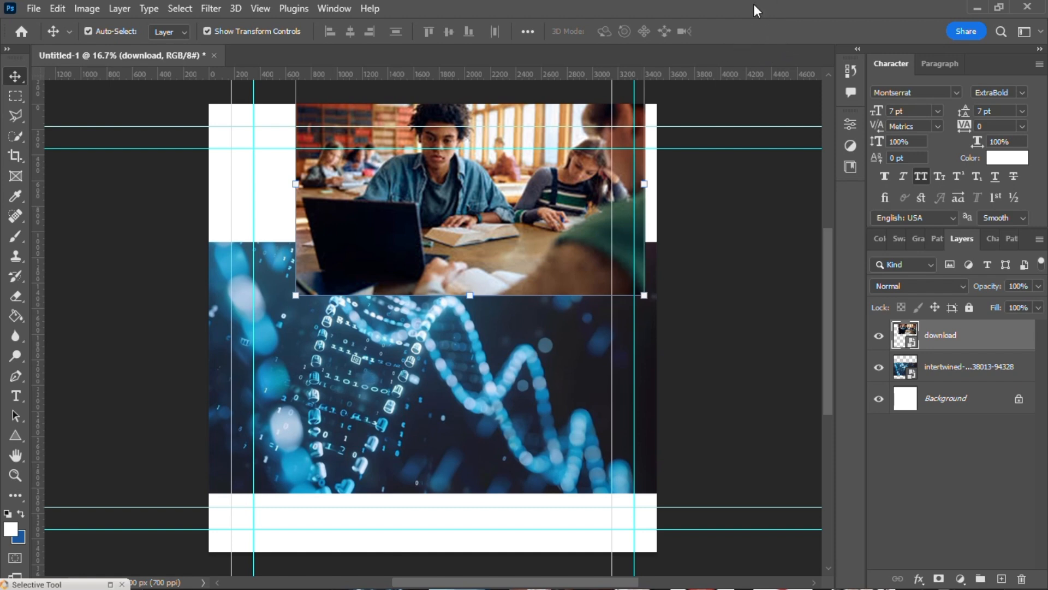
drag(442, 218, 404, 285)
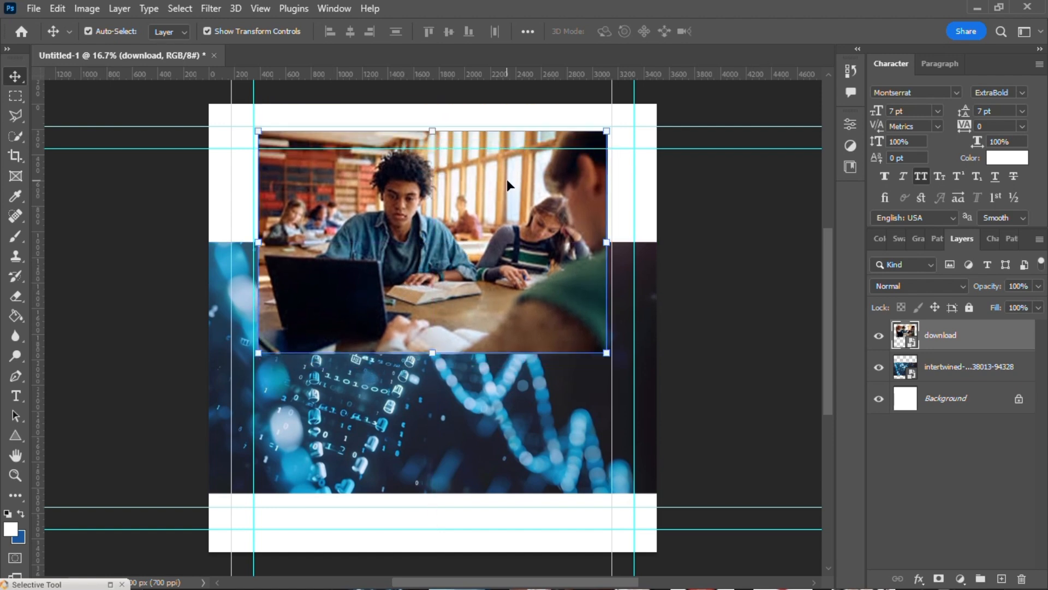
mouse_move(412, 210)
mouse_down()
mouse_move(417, 234)
mouse_move(416, 209)
mouse_up()
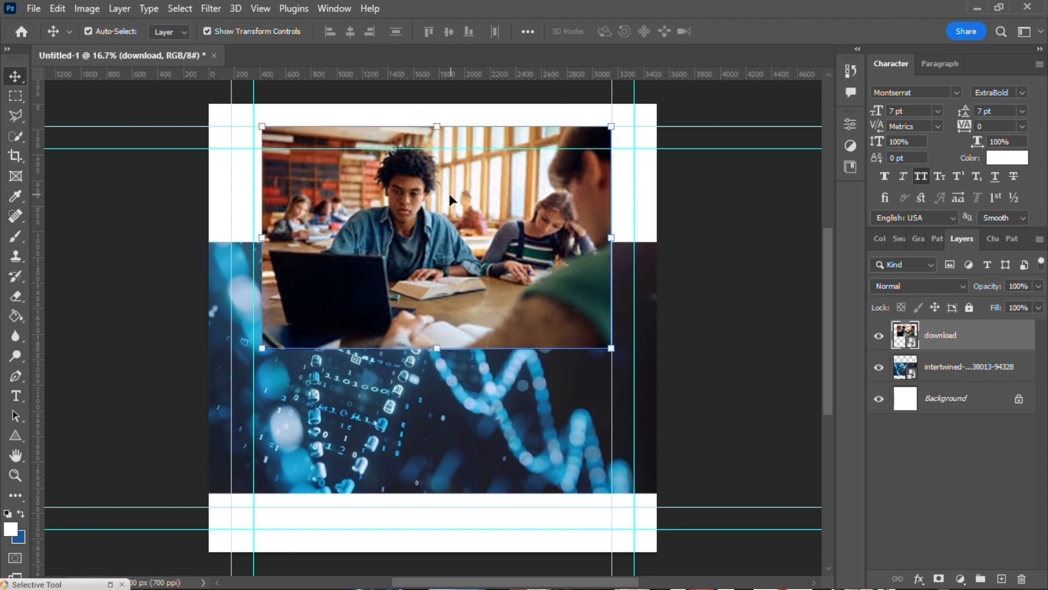
drag(449, 193, 449, 253)
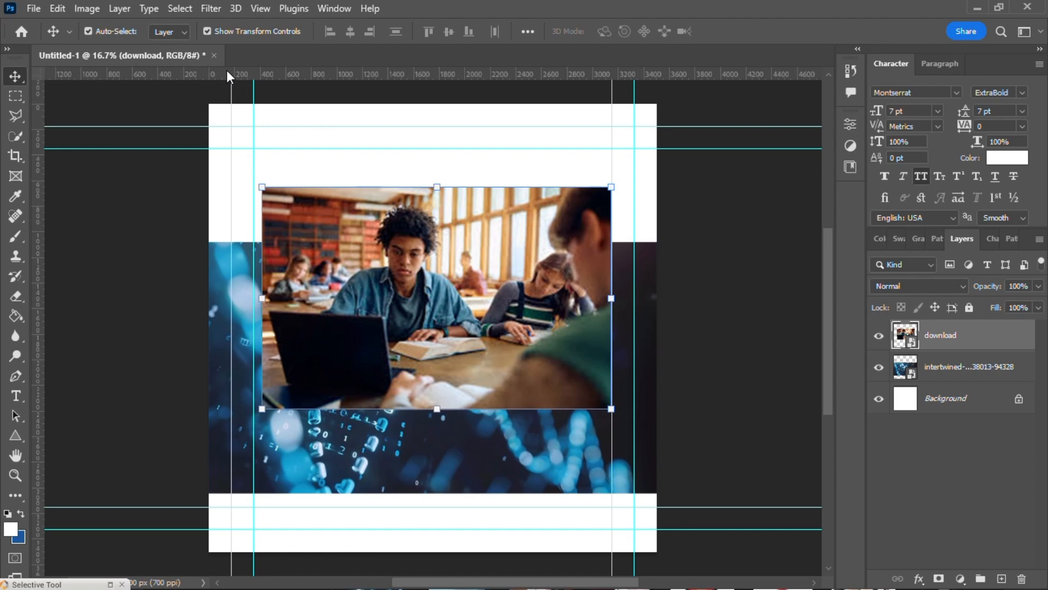
Step: Open the 360_F_478090301 JPG portrait of the woman in a dark blazer from the Downloads folder as a separate document
click(33, 9)
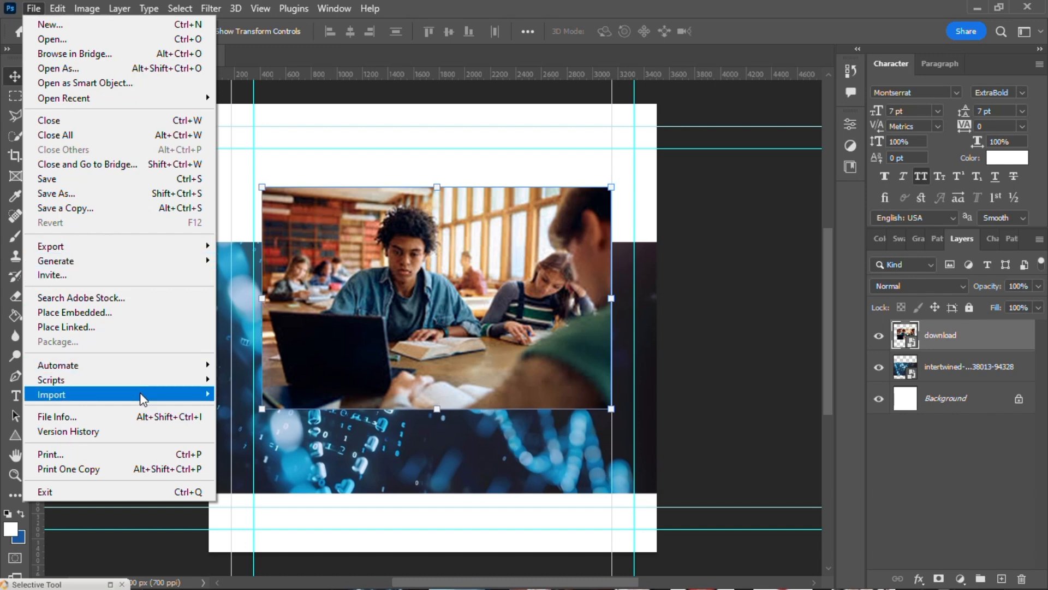
mouse_move(141, 394)
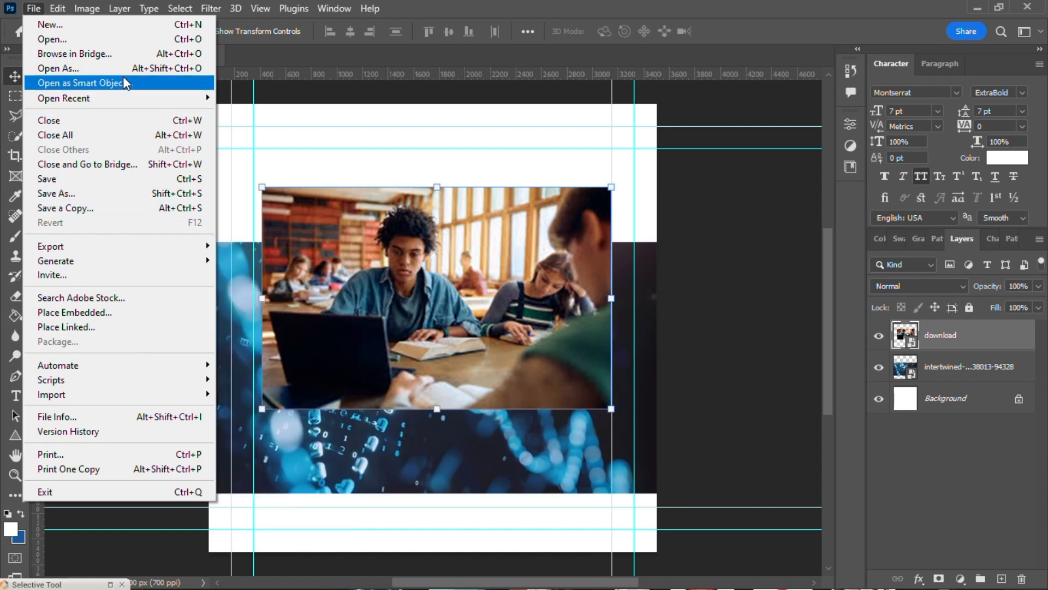
mouse_move(94, 97)
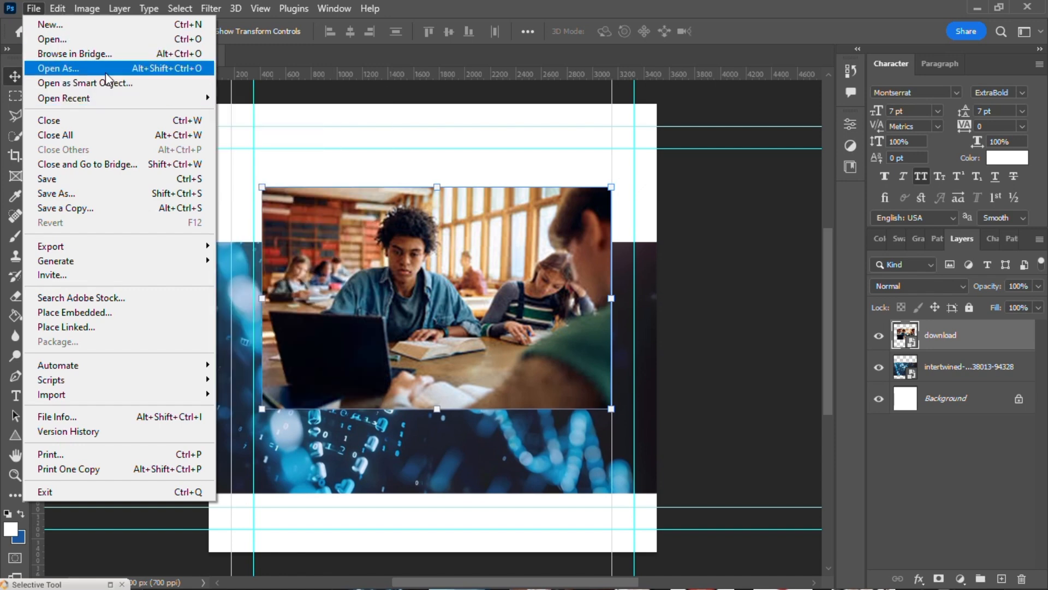
click(101, 38)
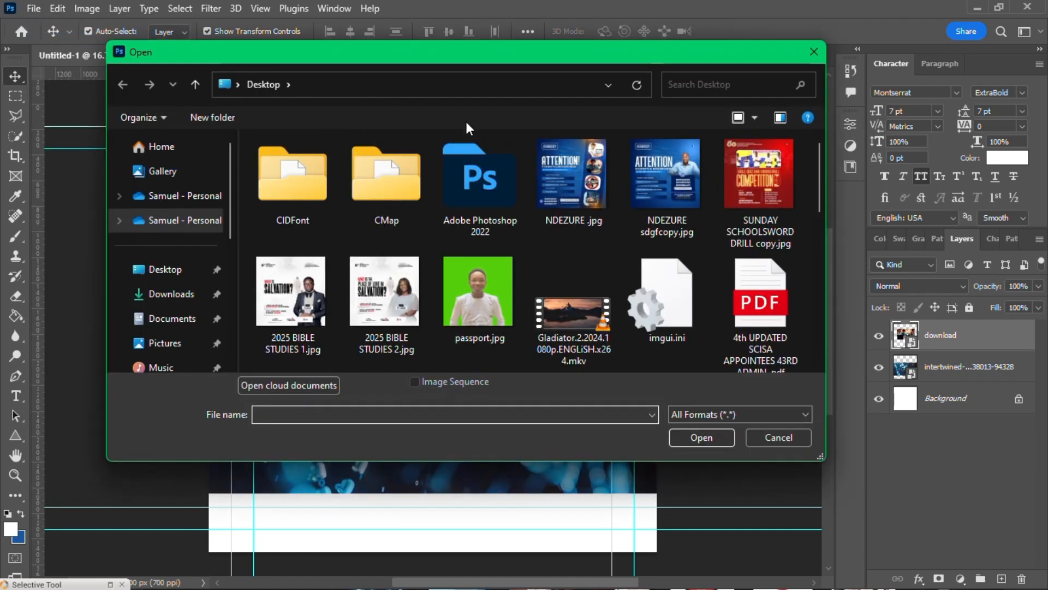
scroll(512, 251, down, 10)
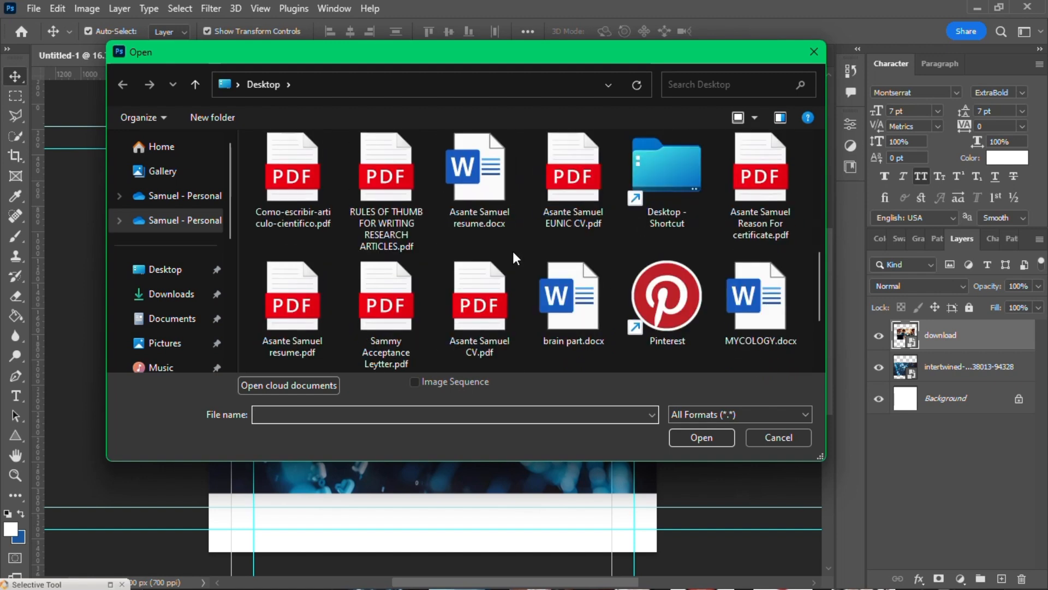
click(175, 295)
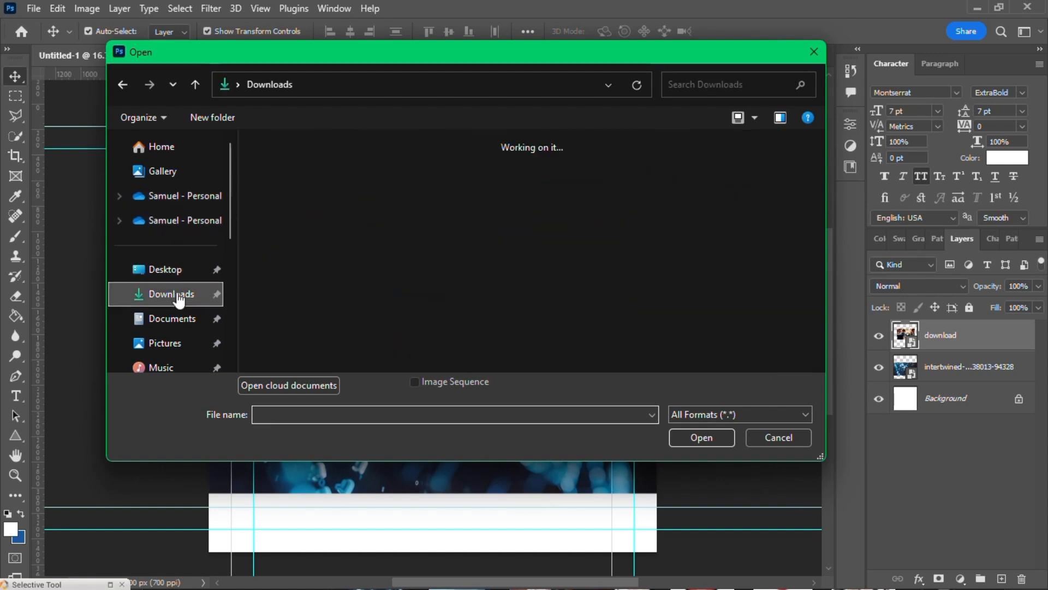
click(357, 202)
double_click(357, 197)
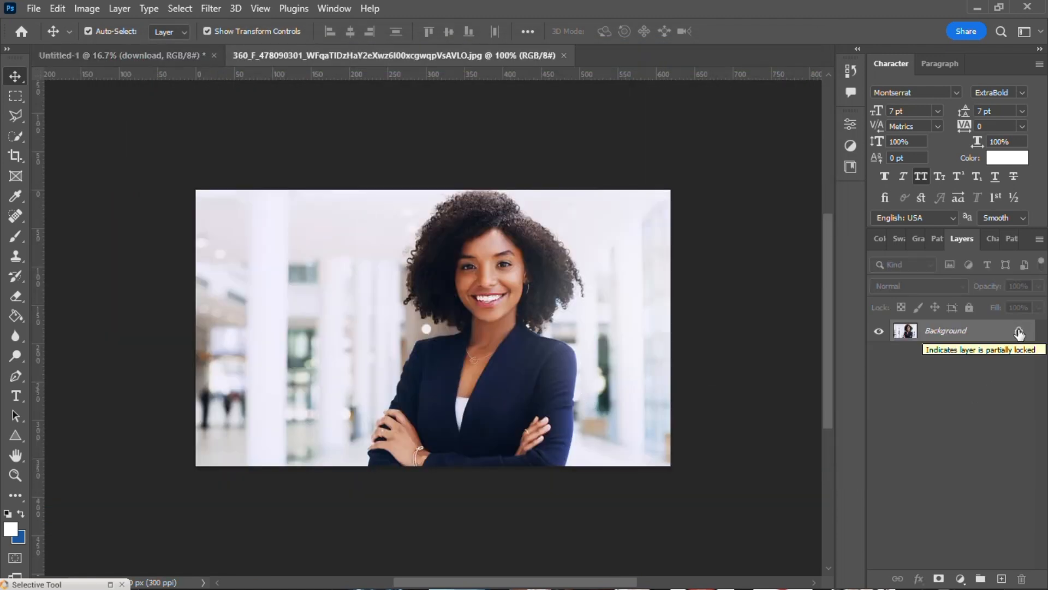
Step: Unlock the portrait's Background layer, copy it into the Untitled-1 document, and position it in the white area above the classroom photo
click(1019, 333)
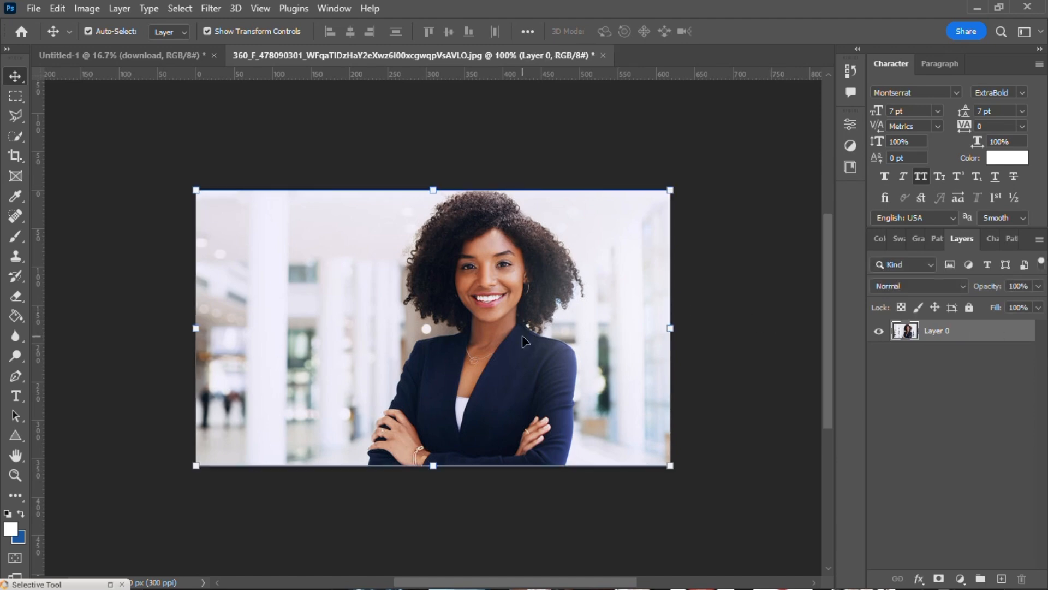
drag(523, 341, 446, 143)
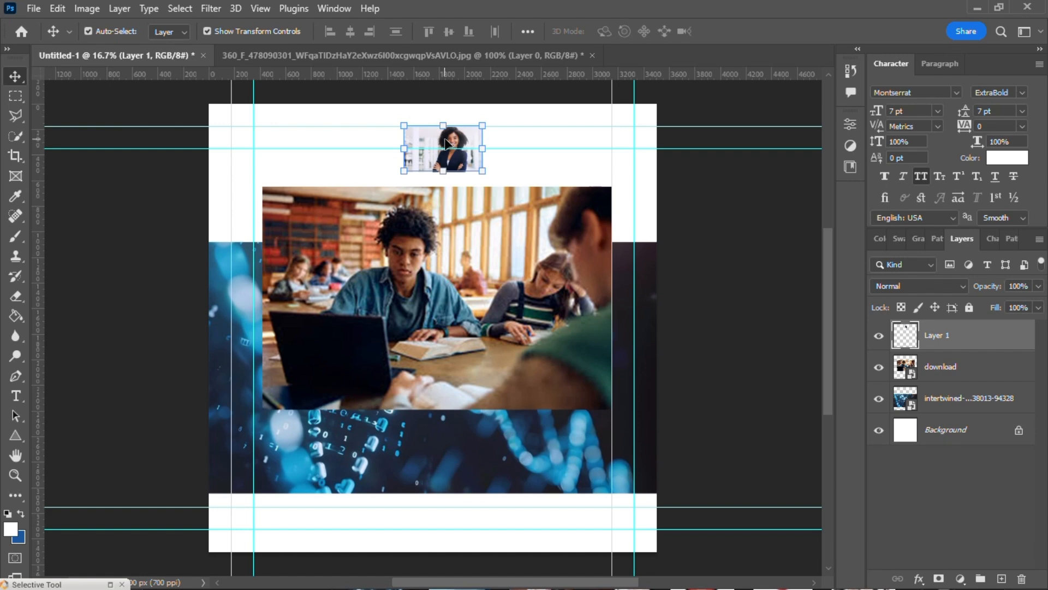
drag(450, 141, 364, 140)
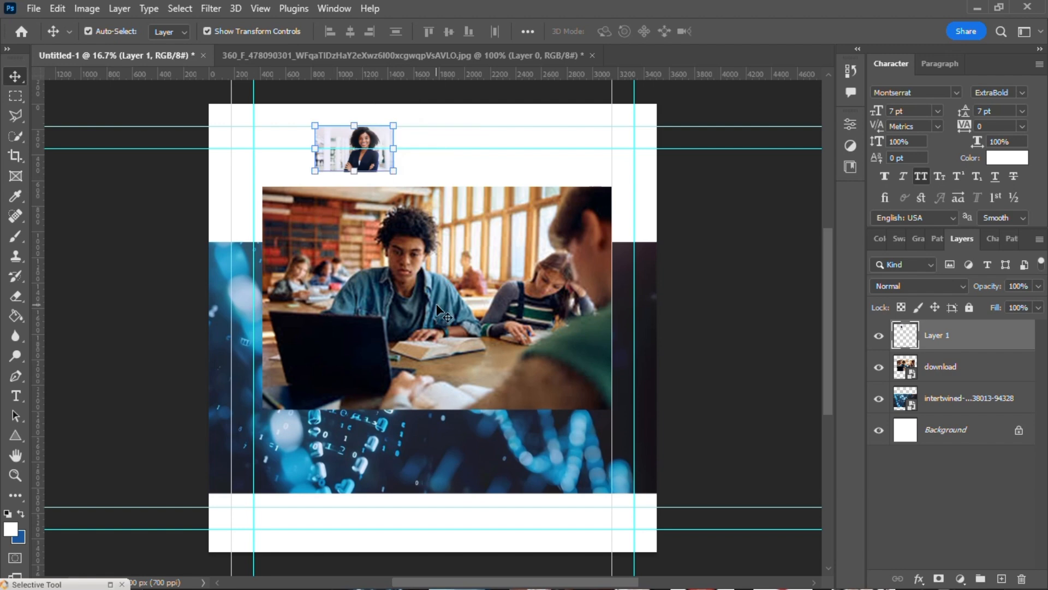
Step: Move the classroom photo up and to the right so it sits beneath the small portrait
drag(437, 309, 452, 339)
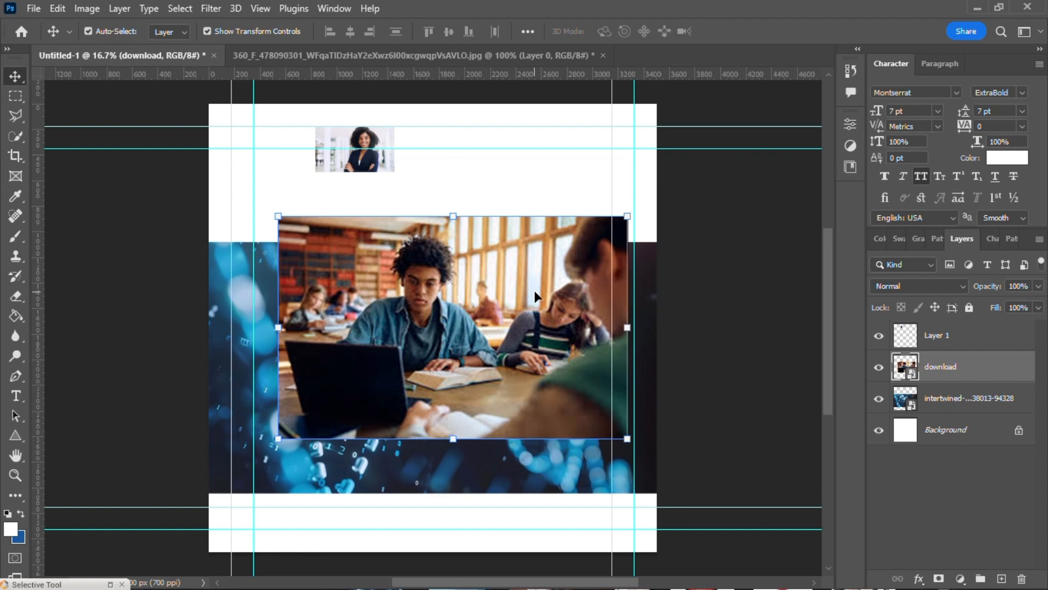
drag(512, 279, 533, 191)
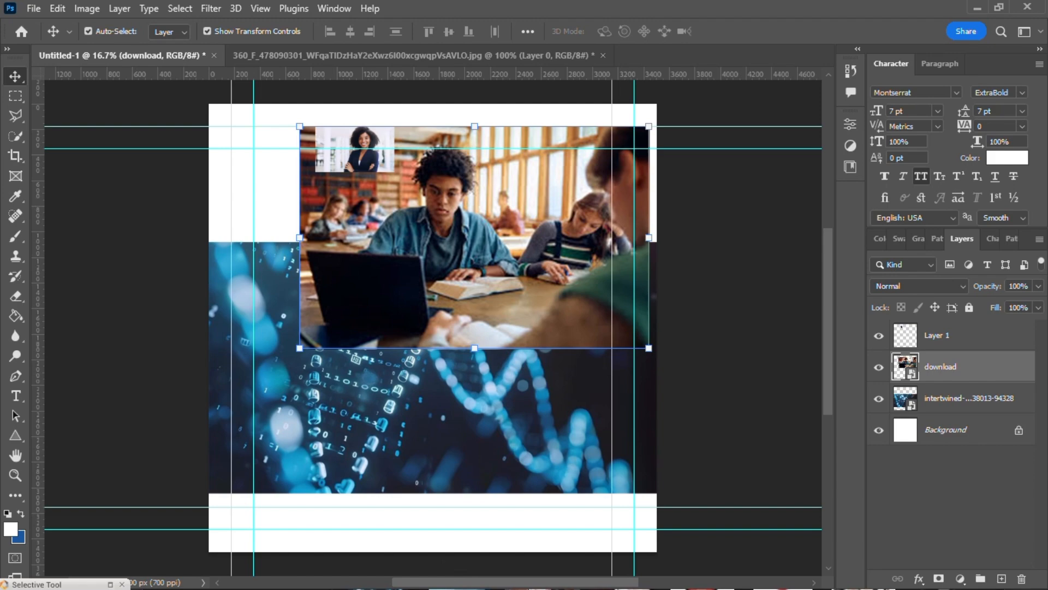
Step: Switch to File Explorer and open the IMAGES PNG folder on the F: drive
key(super)
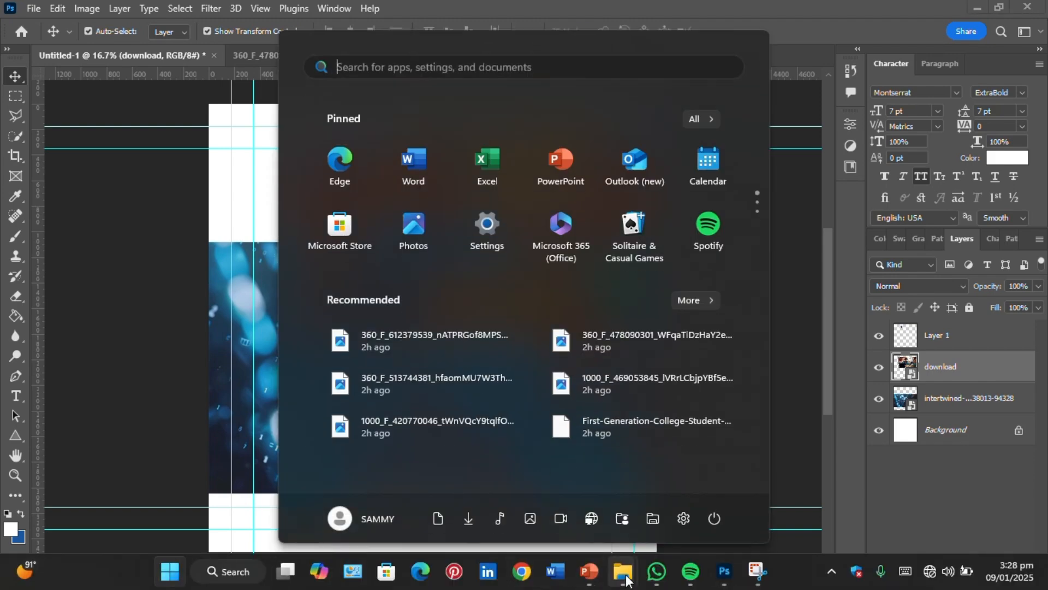
mouse_move(623, 576)
click(592, 520)
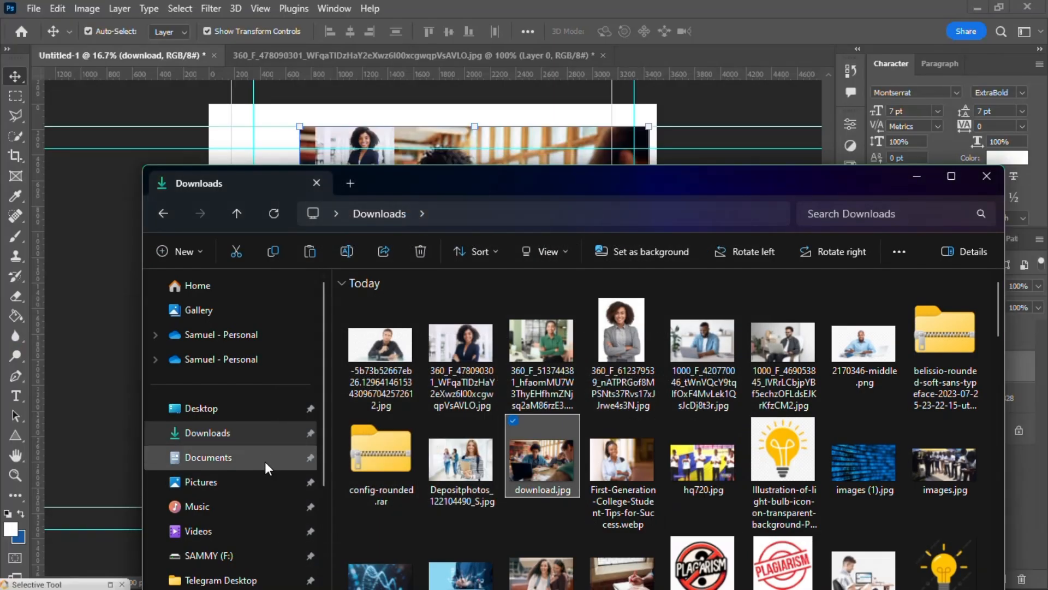
double_click(550, 182)
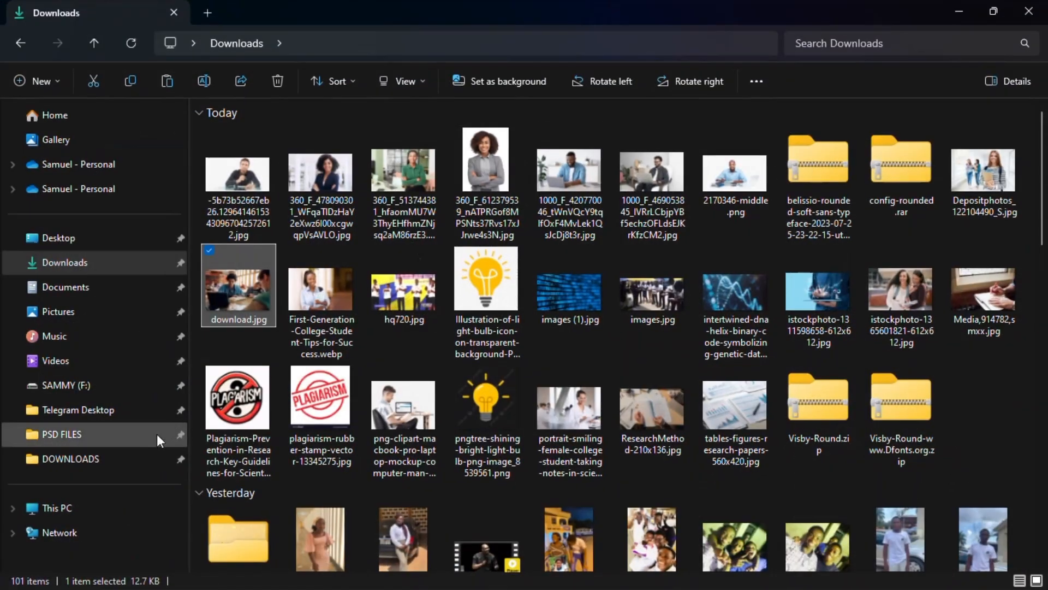
click(104, 397)
scroll(693, 404, down, 10)
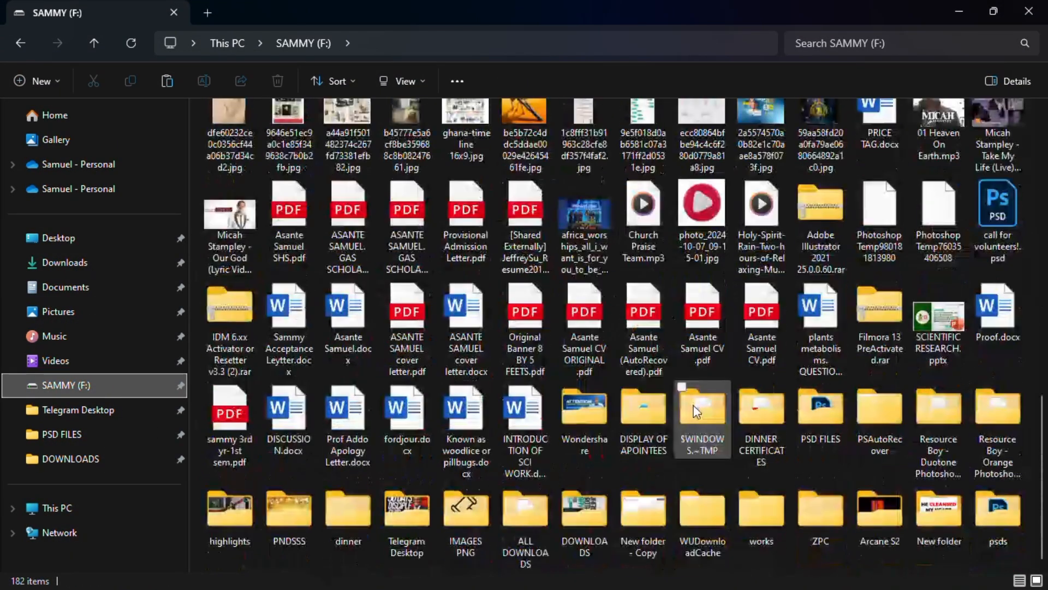
click(449, 503)
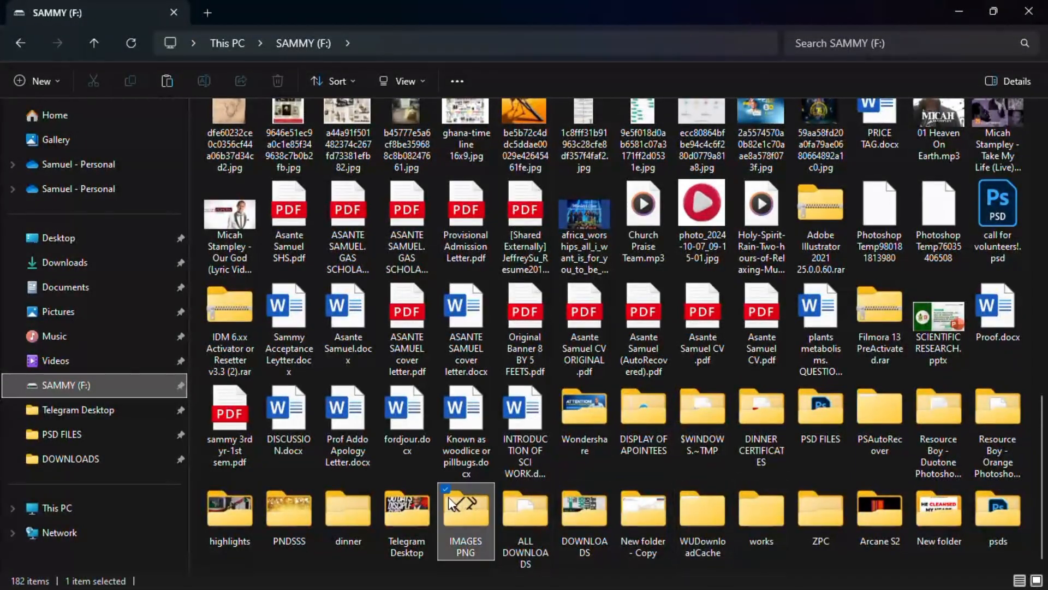
double_click(449, 503)
scroll(532, 401, down, 10)
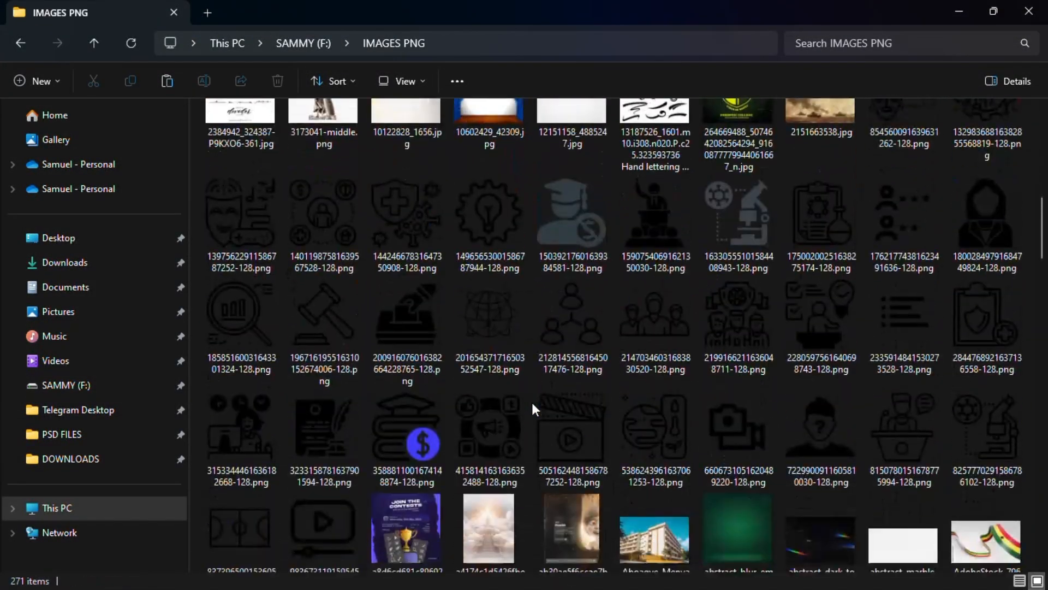
scroll(531, 401, down, 2)
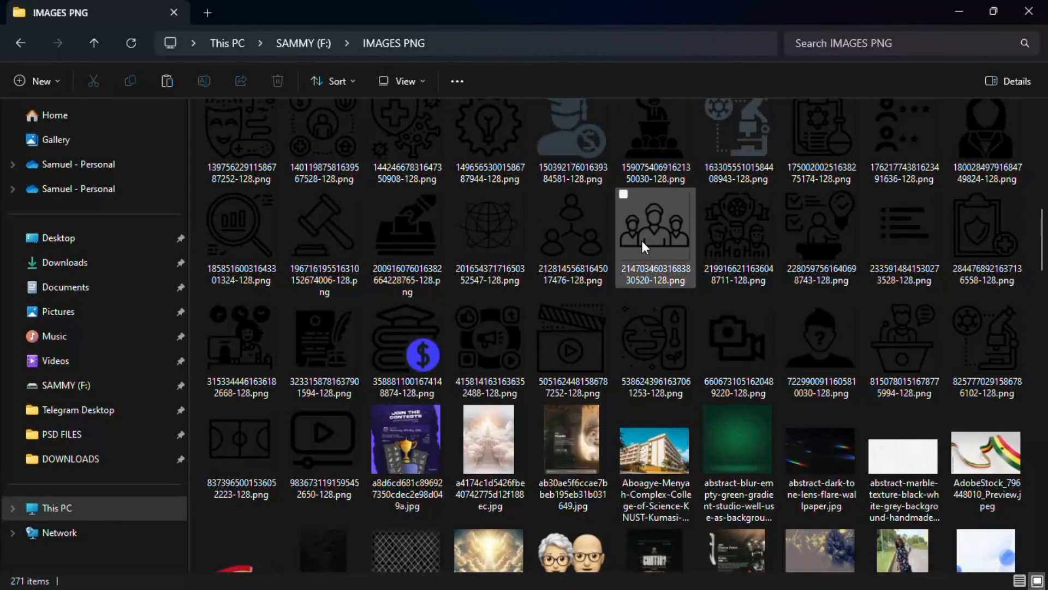
click(415, 219)
scroll(777, 575, down, 2)
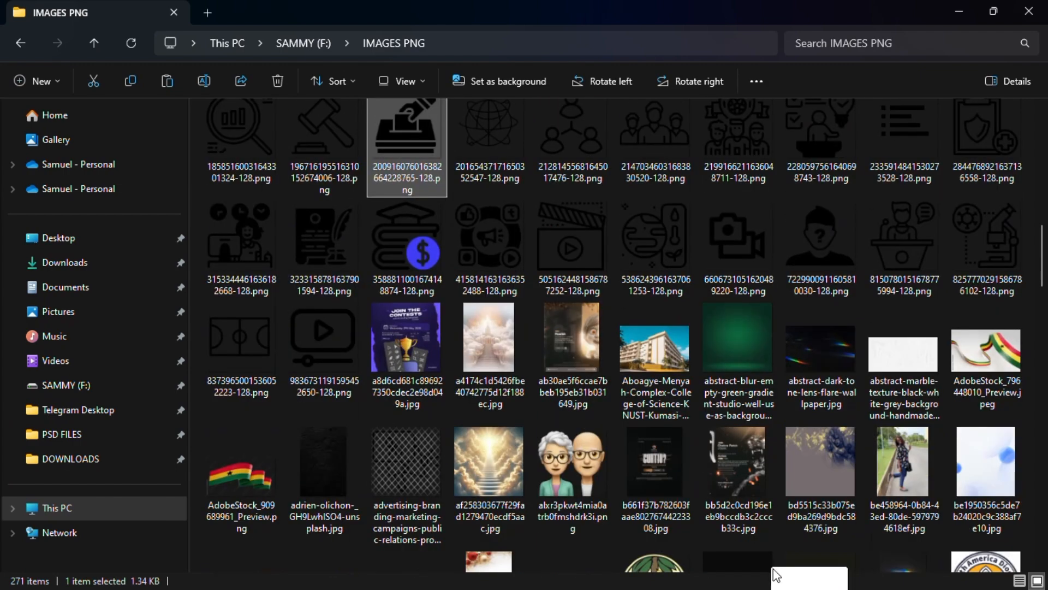
key(super)
drag(771, 588, 345, 298)
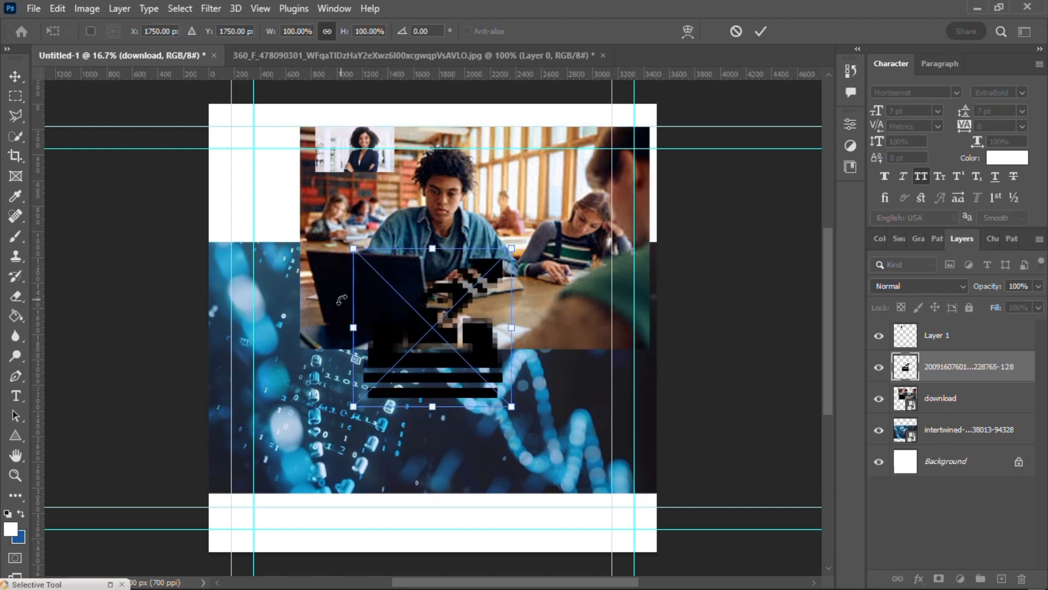
click(761, 33)
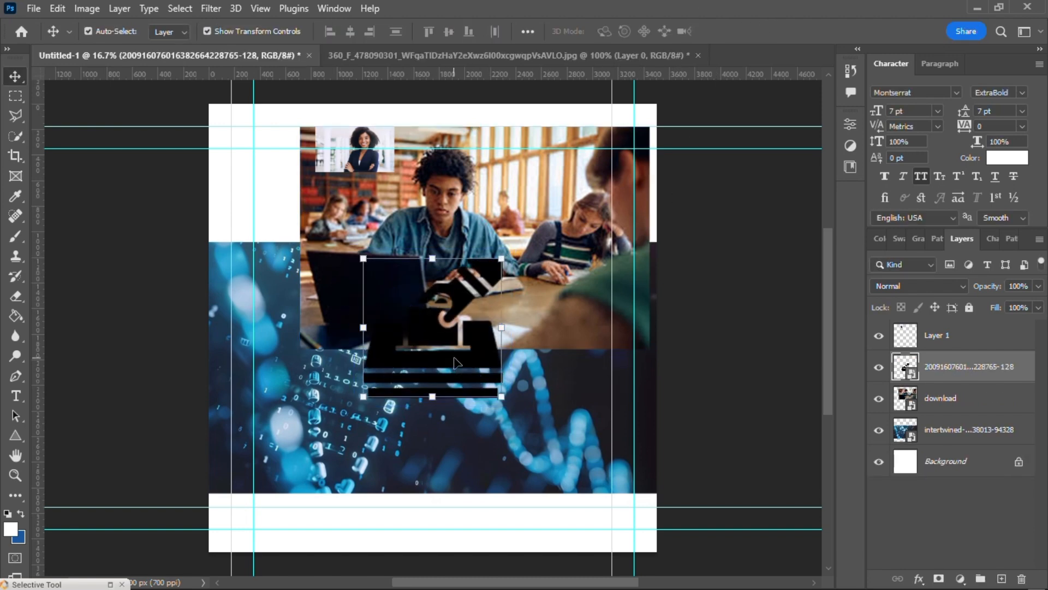
drag(448, 357, 360, 487)
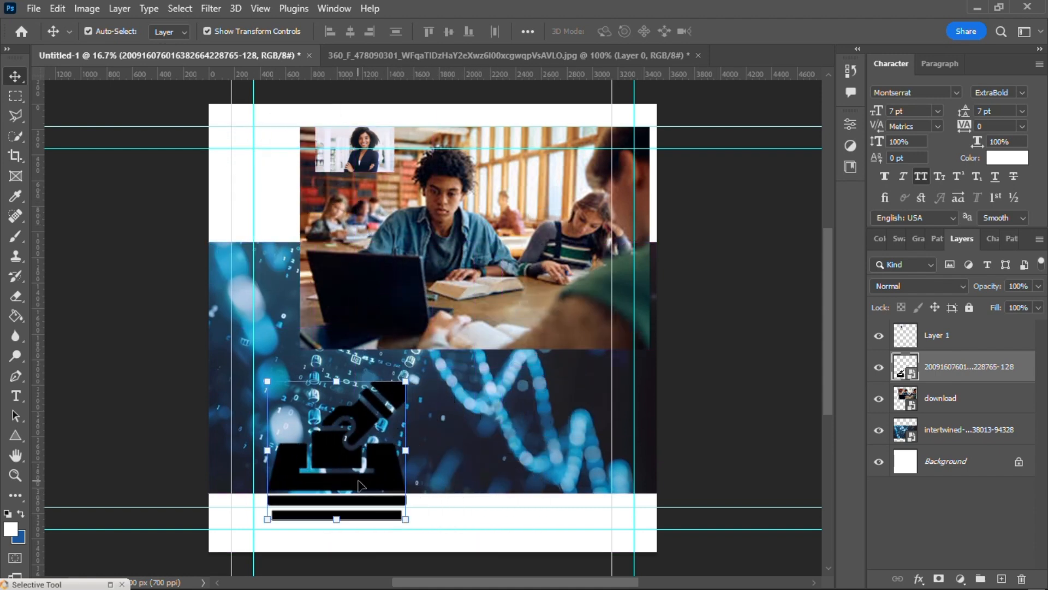
Step: Delete the classroom photo layer and the portrait layer, Layer 1, from the document
click(535, 298)
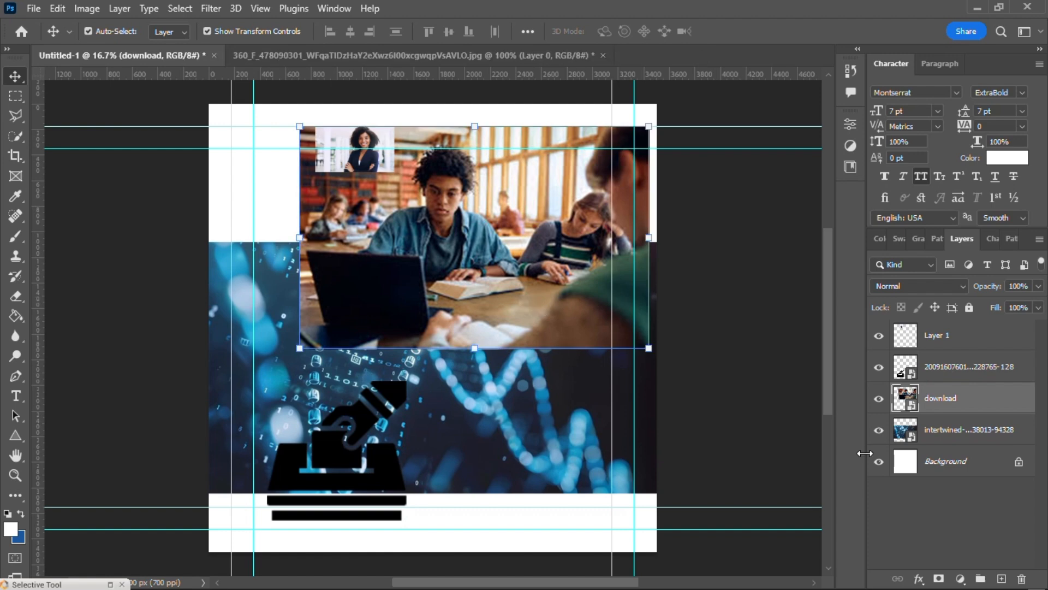
key(Delete)
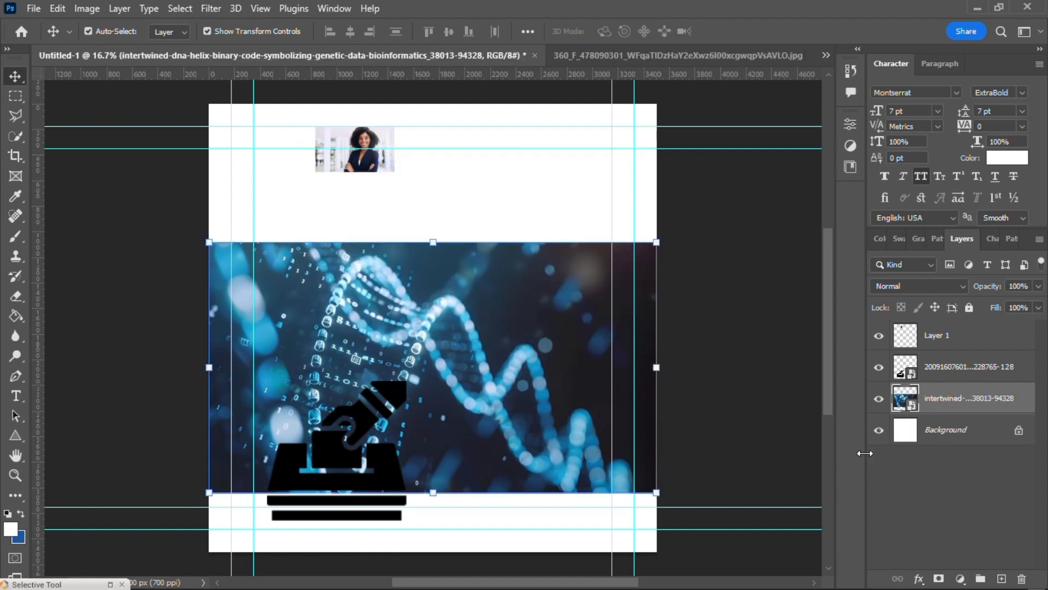
click(931, 337)
key(Delete)
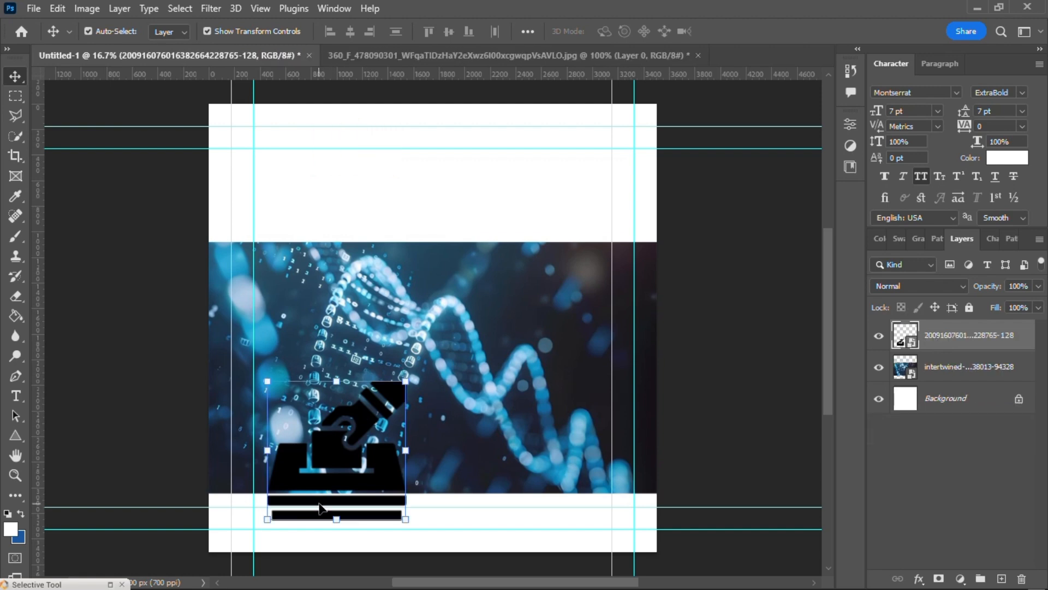
Step: Move the ballot-box icon into the white area at the top of the canvas and shift the DNA image down below it
drag(321, 507, 393, 231)
drag(434, 337, 435, 385)
drag(428, 215, 429, 246)
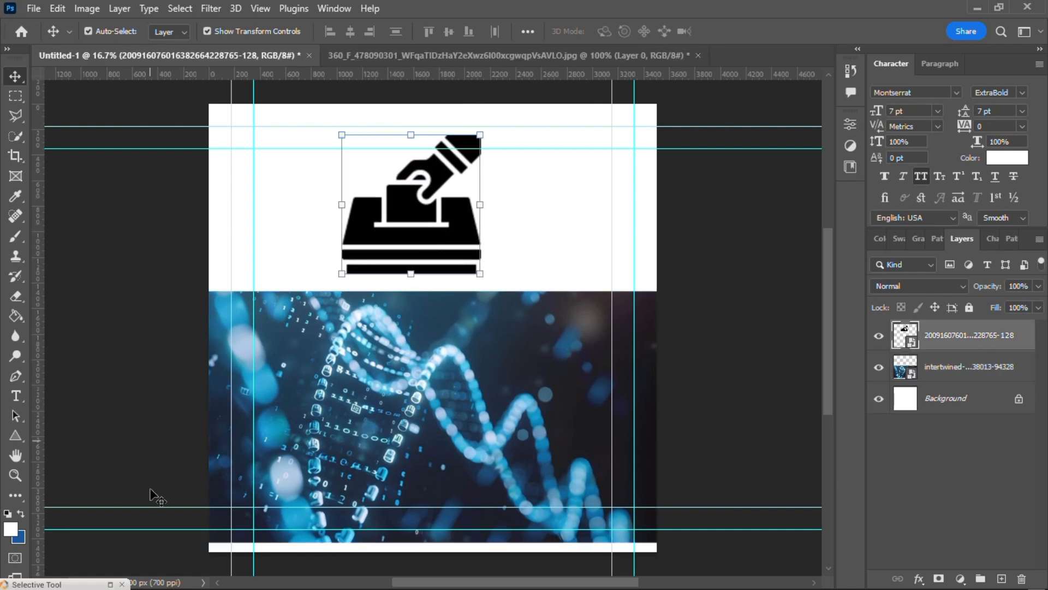
click(426, 231)
drag(429, 362, 427, 353)
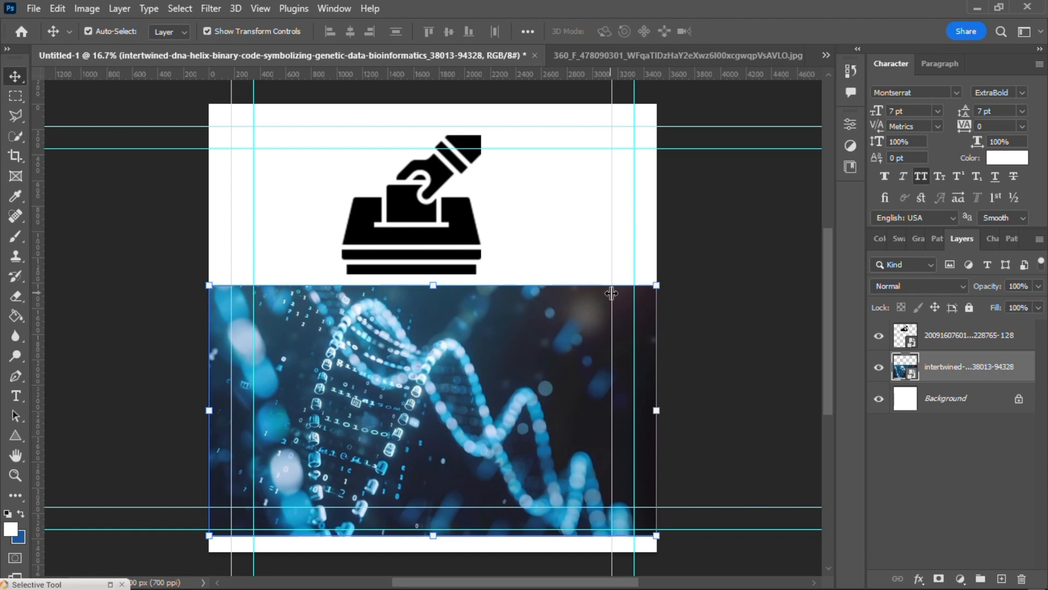
Step: Enlarge the DNA image proportionally to about 66.62% from its upper-right corner and shift it right across the canvas
click(657, 286)
mouse_move(528, 359)
mouse_down()
mouse_move(507, 369)
mouse_move(481, 362)
mouse_move(508, 358)
mouse_up()
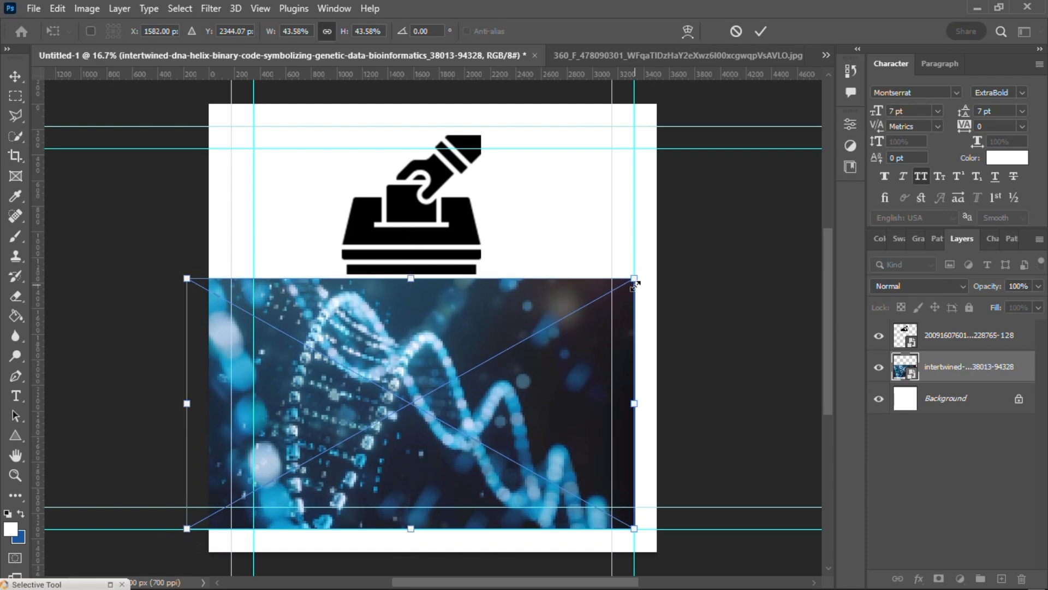
drag(635, 280, 779, 145)
click(761, 31)
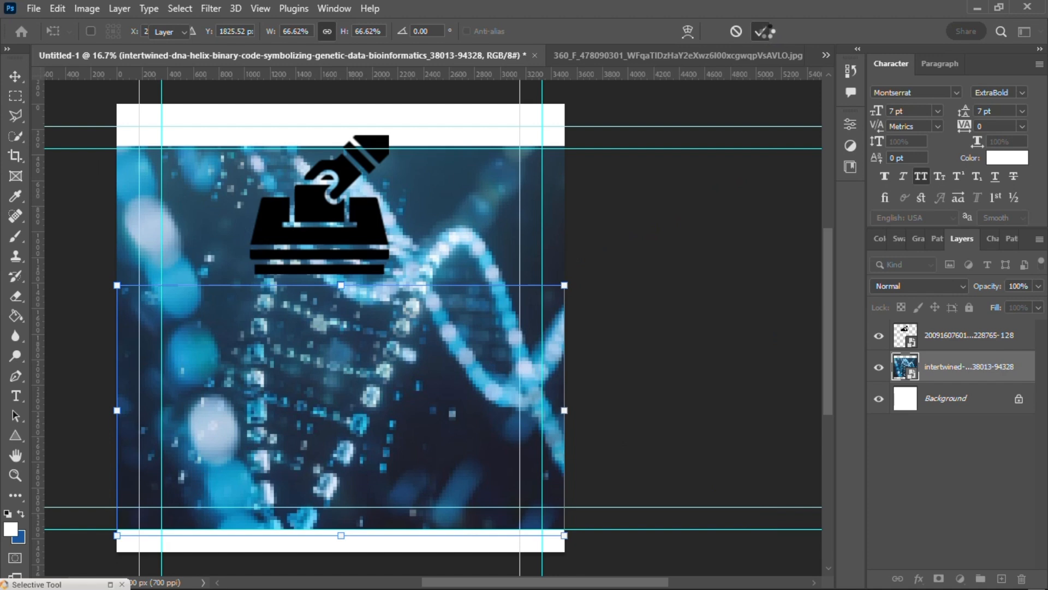
drag(421, 337, 460, 343)
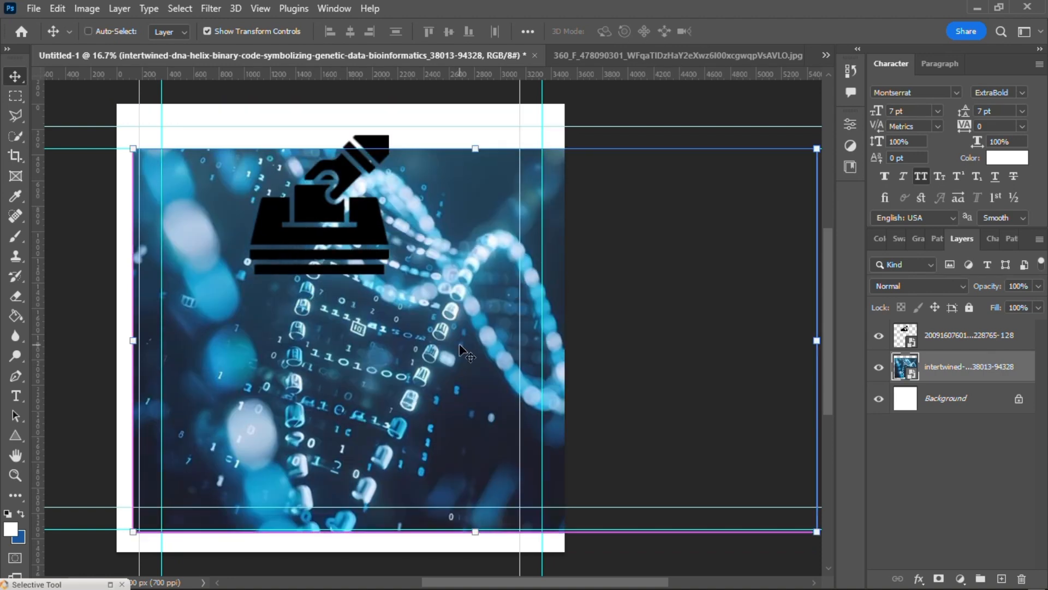
Step: Undo the enlargement and last move of the DNA image, and nudge it up against the base of the ballot-box icon
key(ctrl+z)
key(ctrl+z)
key(ctrl+z)
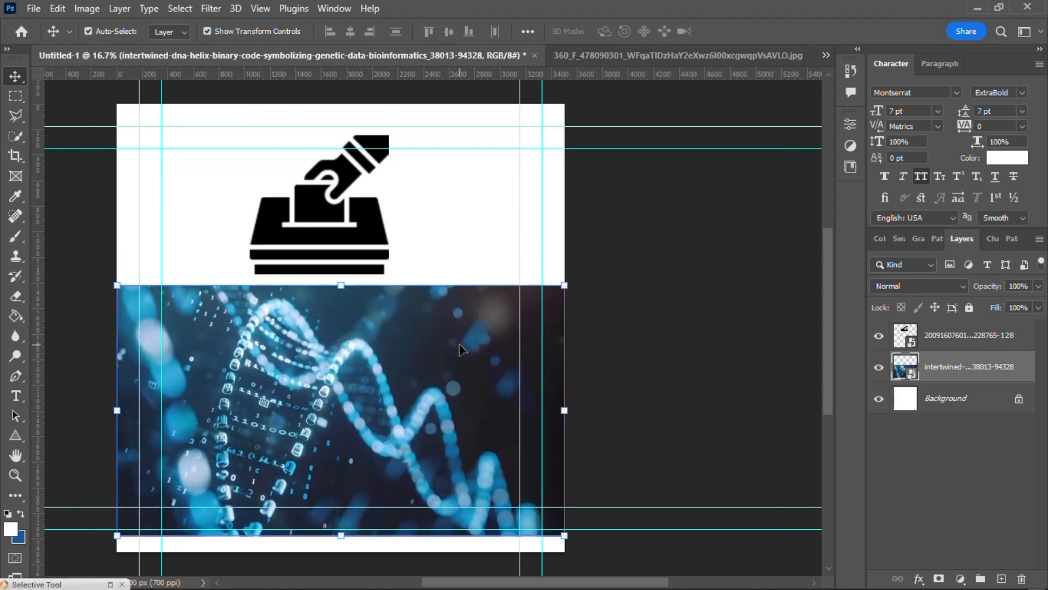
mouse_move(425, 410)
mouse_down()
mouse_move(422, 335)
mouse_move(406, 405)
mouse_move(388, 335)
mouse_move(428, 400)
mouse_up()
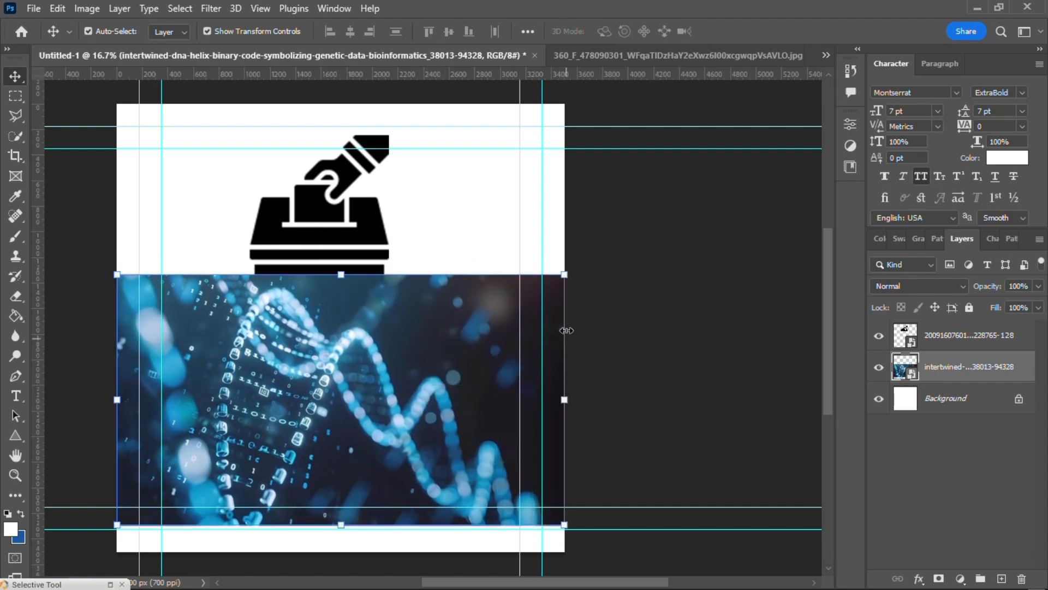
Step: Try stretching the DNA image non-proportionally from its upper-right corner to about 60.67% width and 65.42% height, and cancel the transform
drag(565, 275, 671, 355)
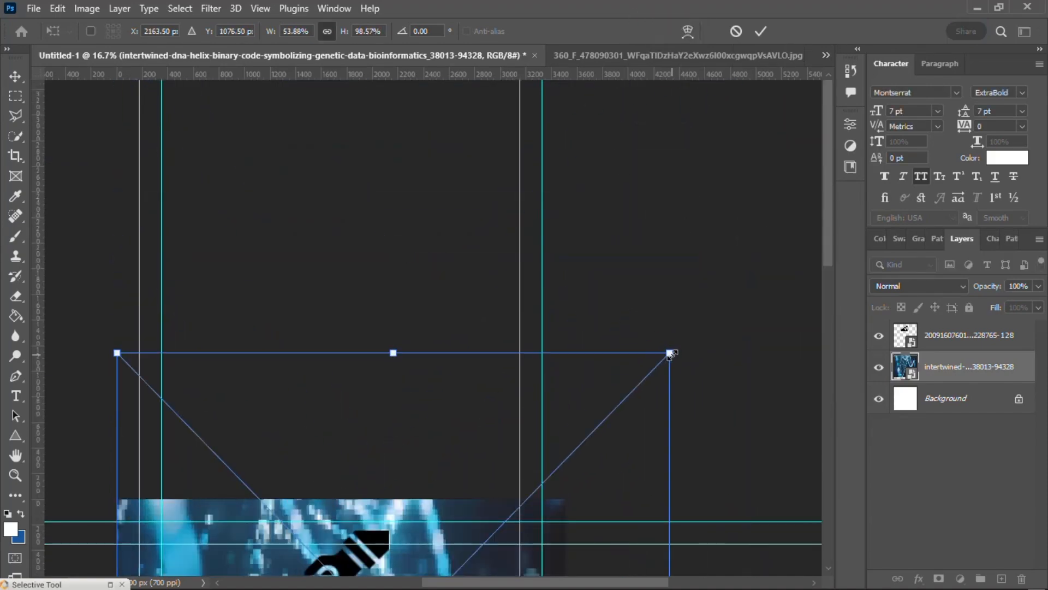
scroll(539, 326, down, 5)
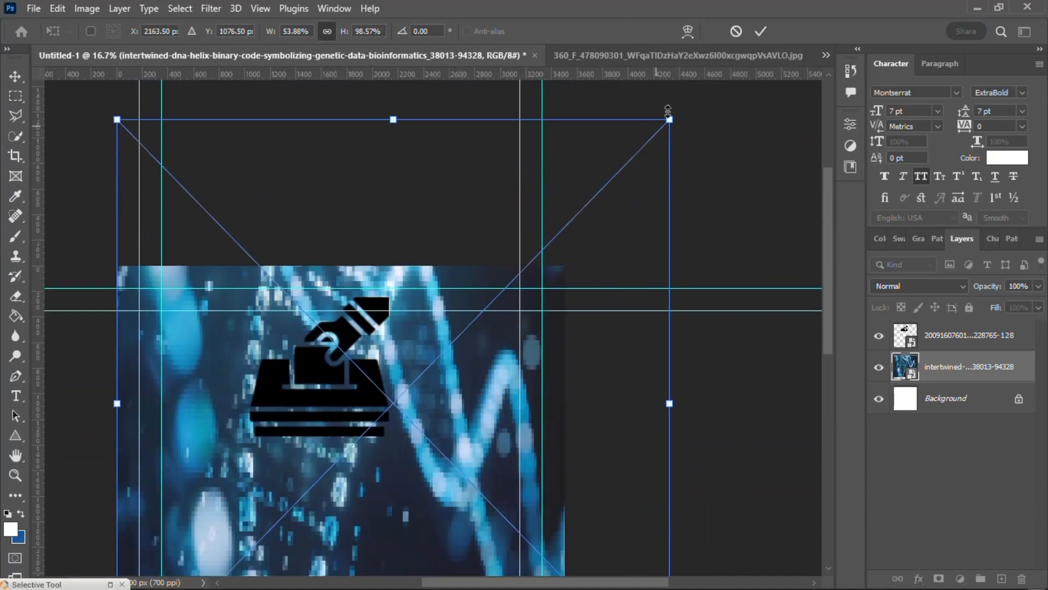
drag(670, 119, 736, 360)
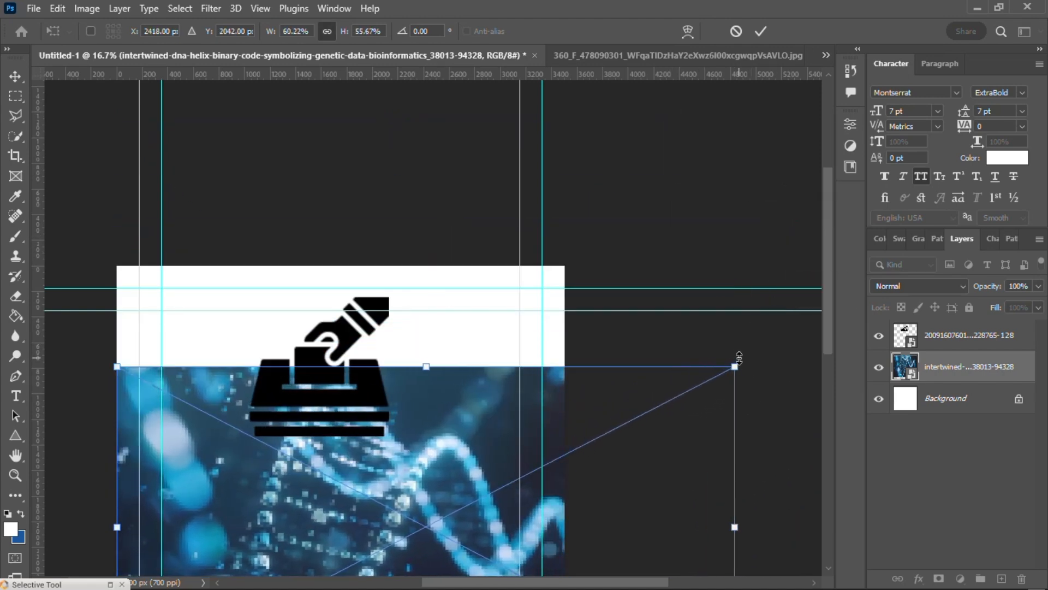
scroll(715, 168, down, 4)
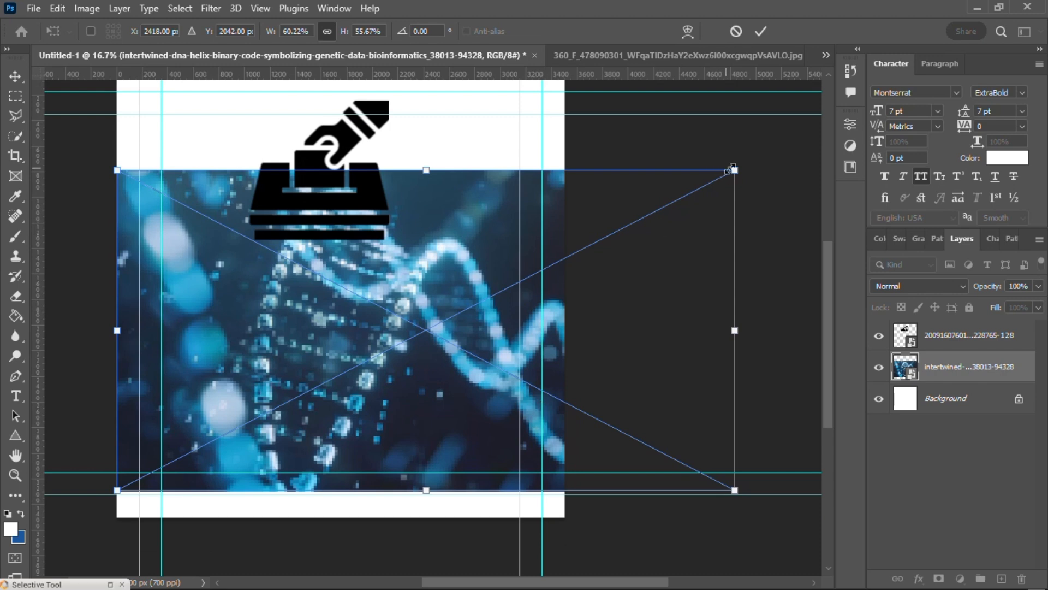
drag(735, 170, 740, 112)
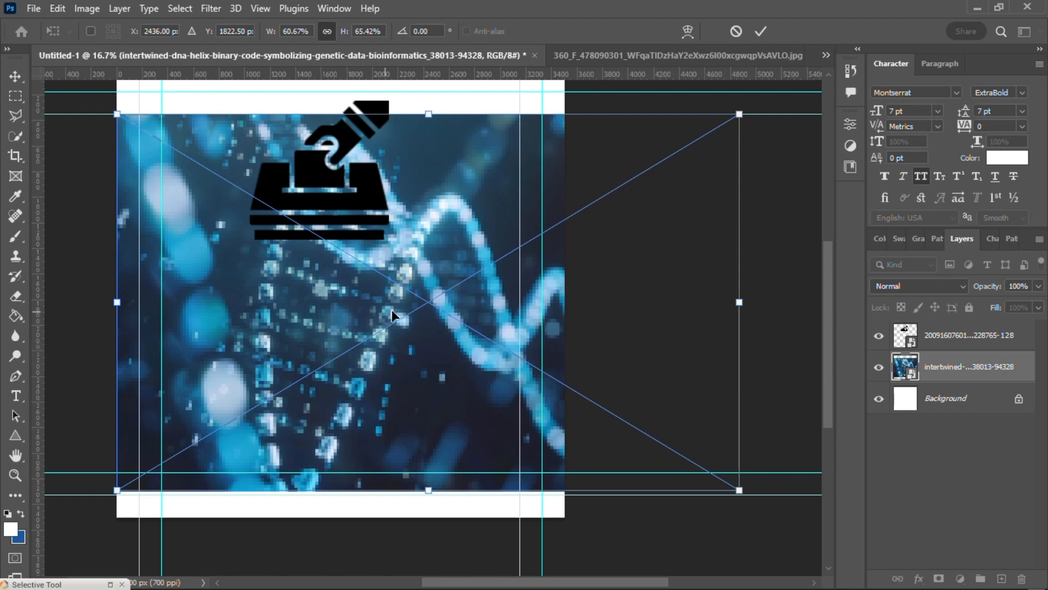
scroll(712, 241, up, 2)
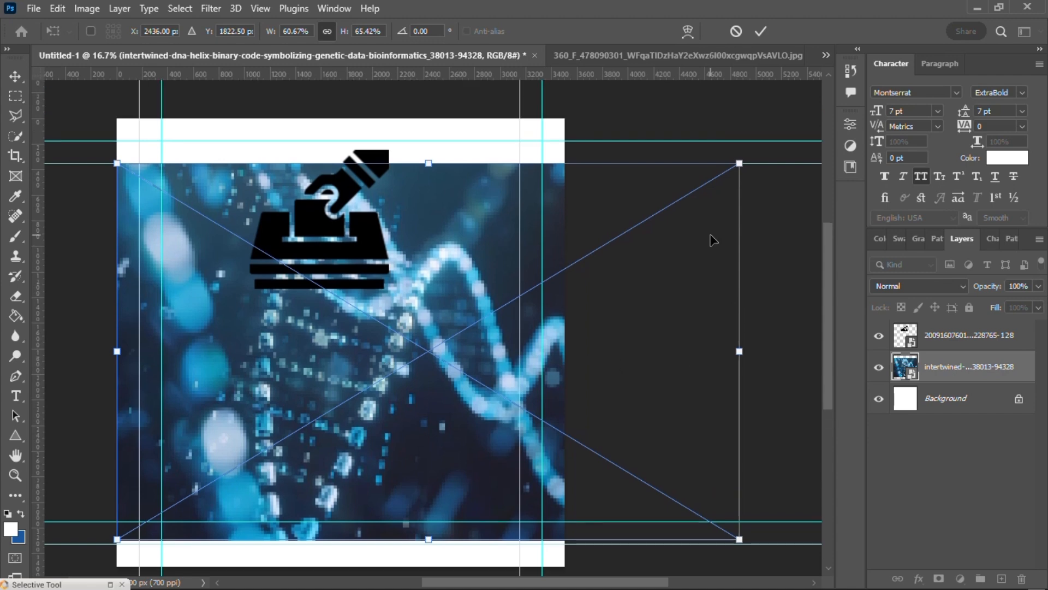
click(736, 31)
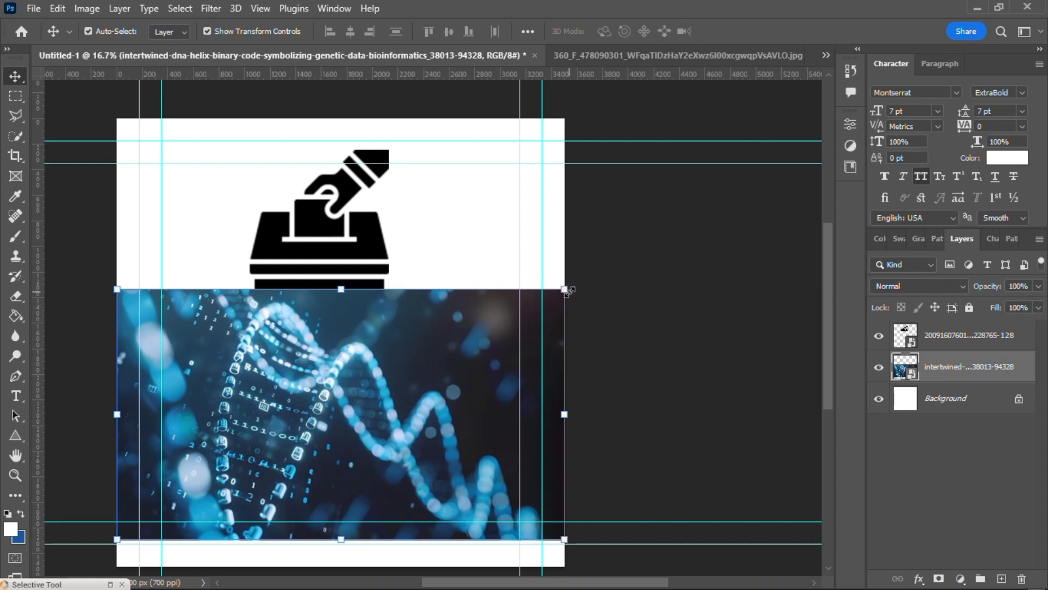
Step: Enlarge the DNA image proportionally to about 60.23% and shift it right and down until it covers the canvas's lower part
drag(562, 289, 658, 260)
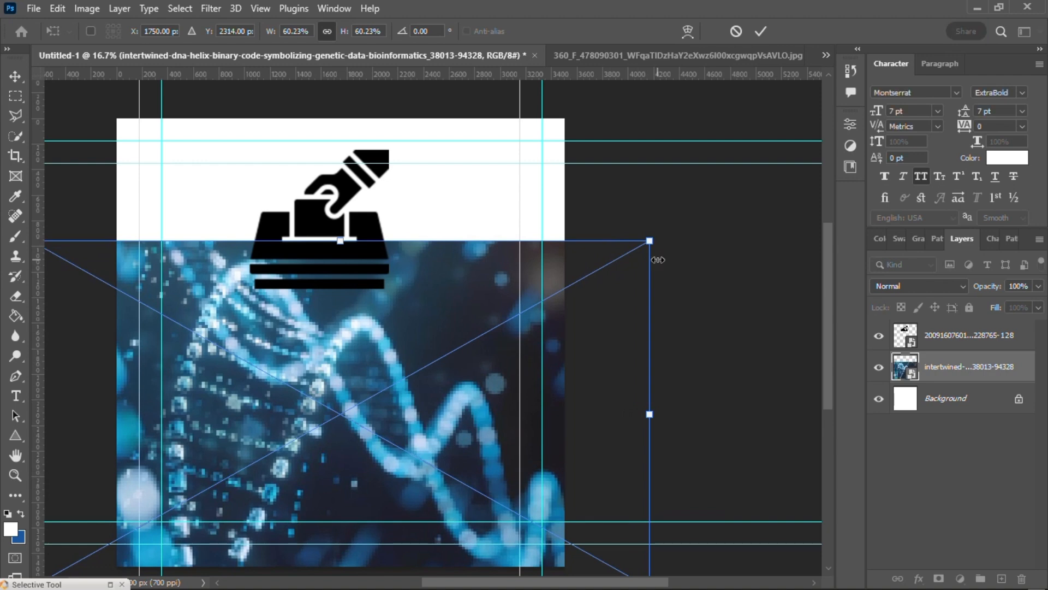
drag(333, 412, 385, 386)
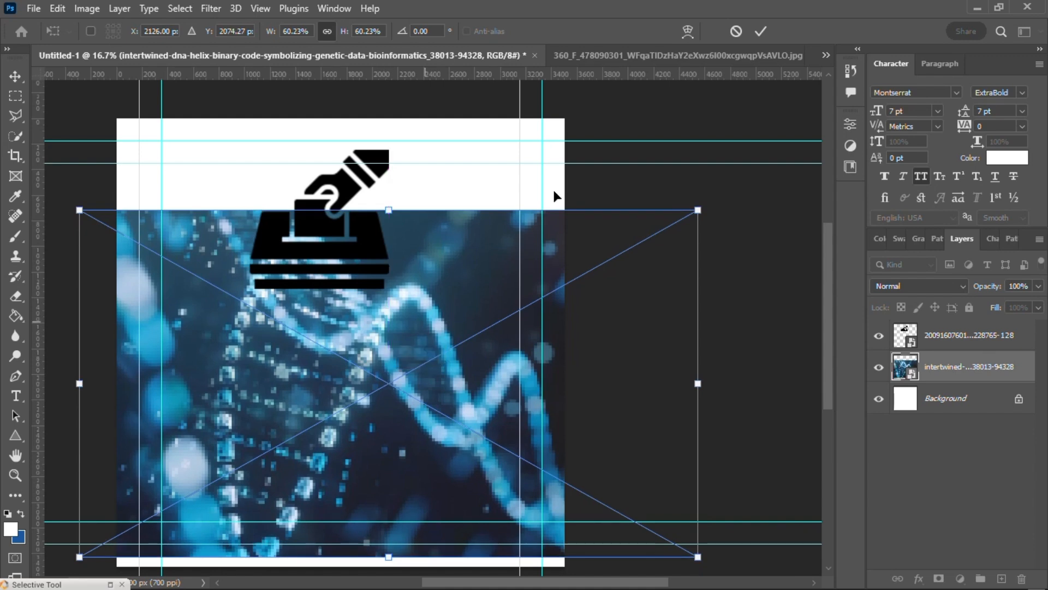
click(761, 31)
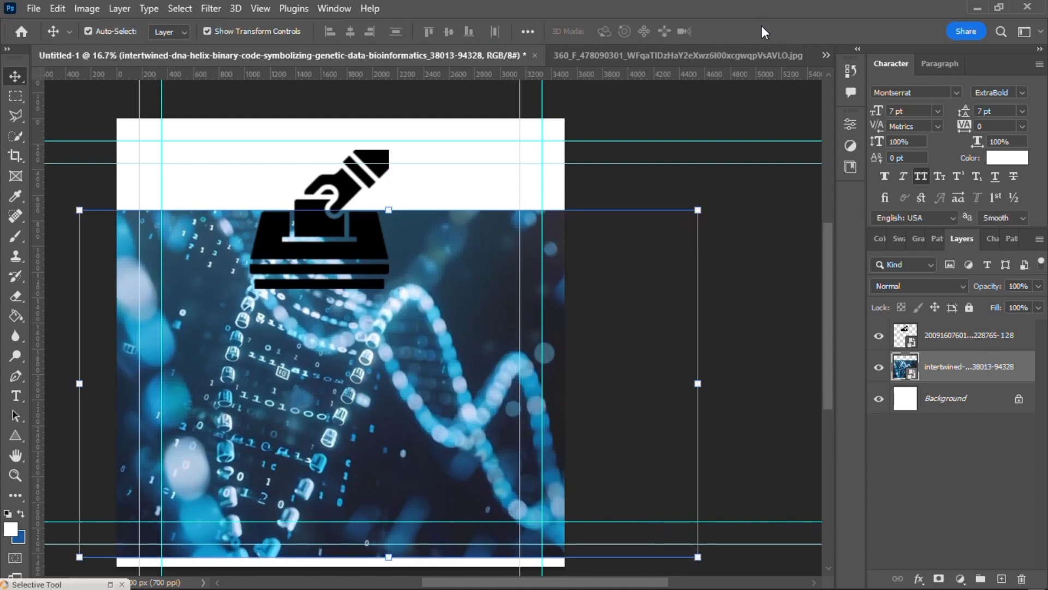
drag(302, 342, 305, 385)
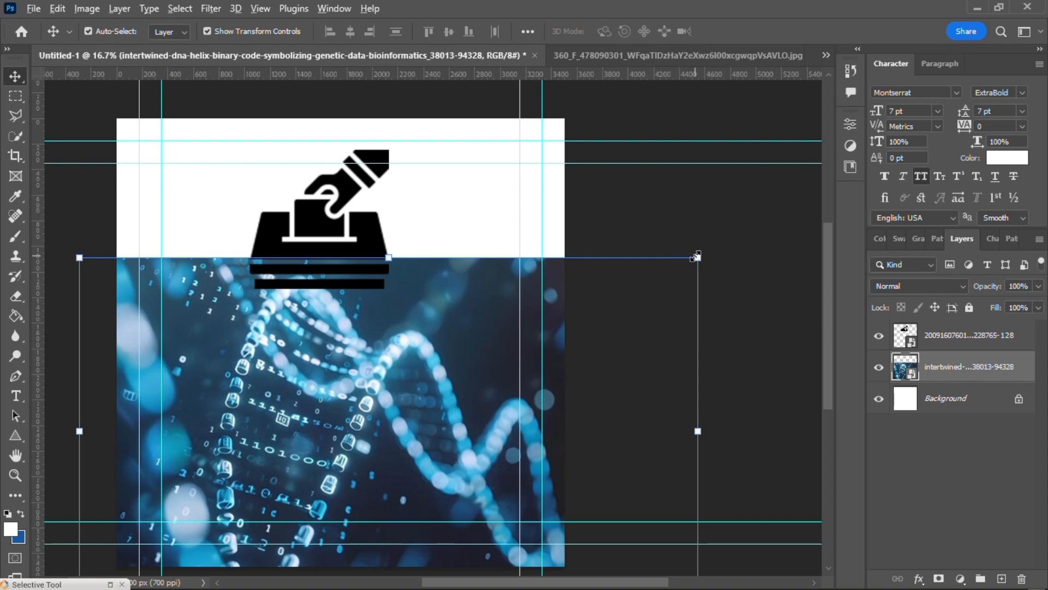
Step: Scale the DNA image down proportionally to about 39.81% and center it horizontally in the lower part of the canvas
drag(697, 256, 564, 270)
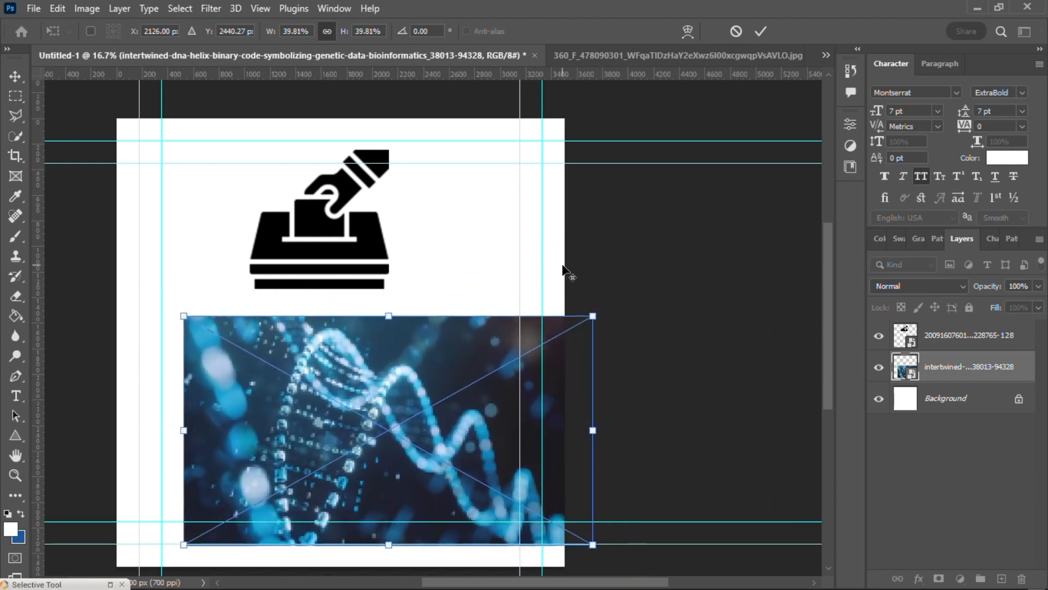
click(762, 32)
drag(477, 415, 437, 415)
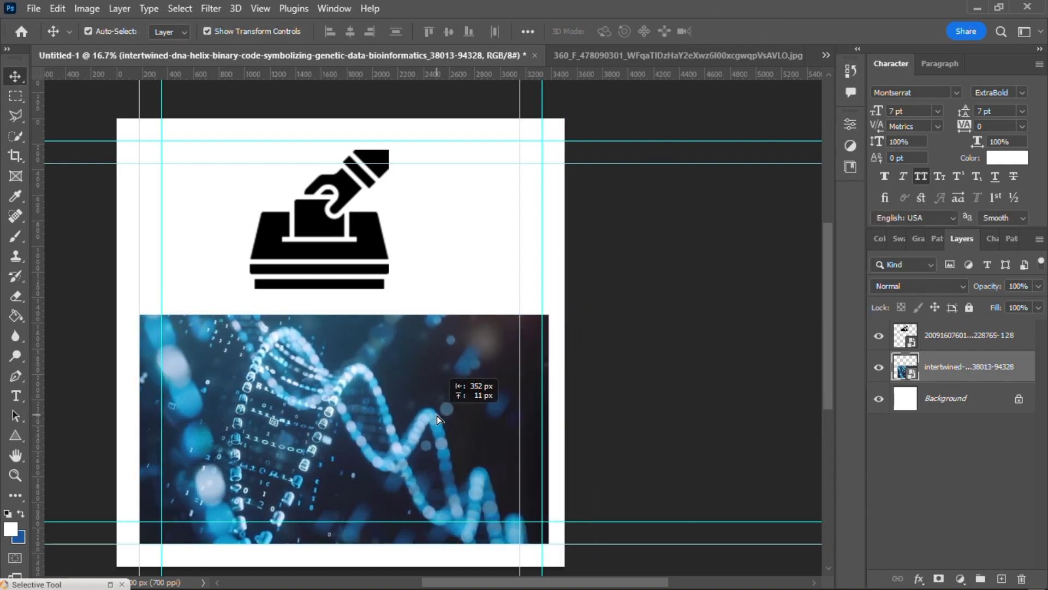
drag(437, 415, 436, 415)
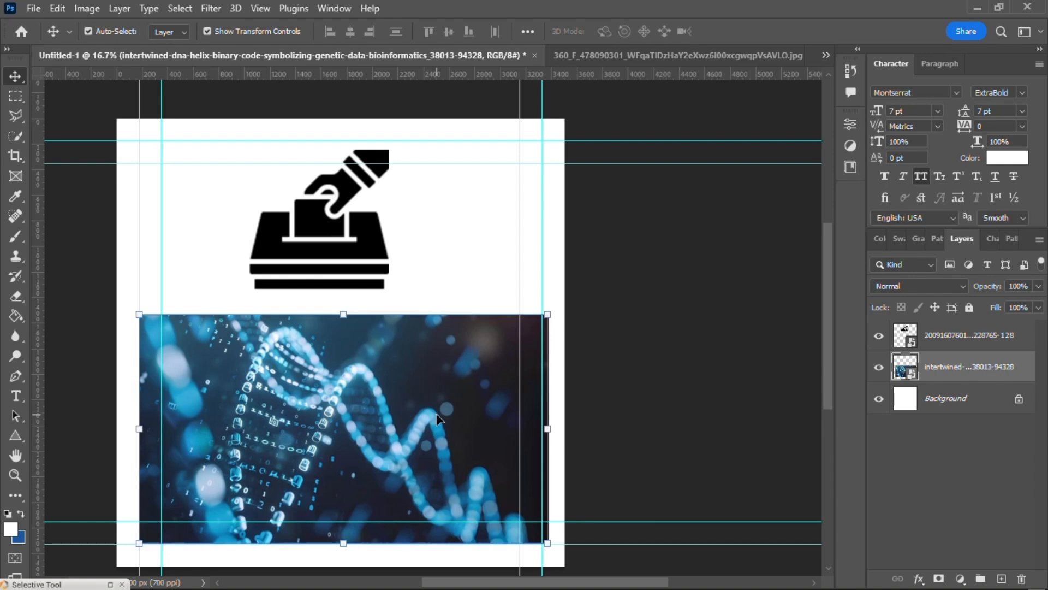
mouse_move(373, 395)
mouse_down()
mouse_move(364, 383)
mouse_move(349, 443)
mouse_move(362, 398)
mouse_up()
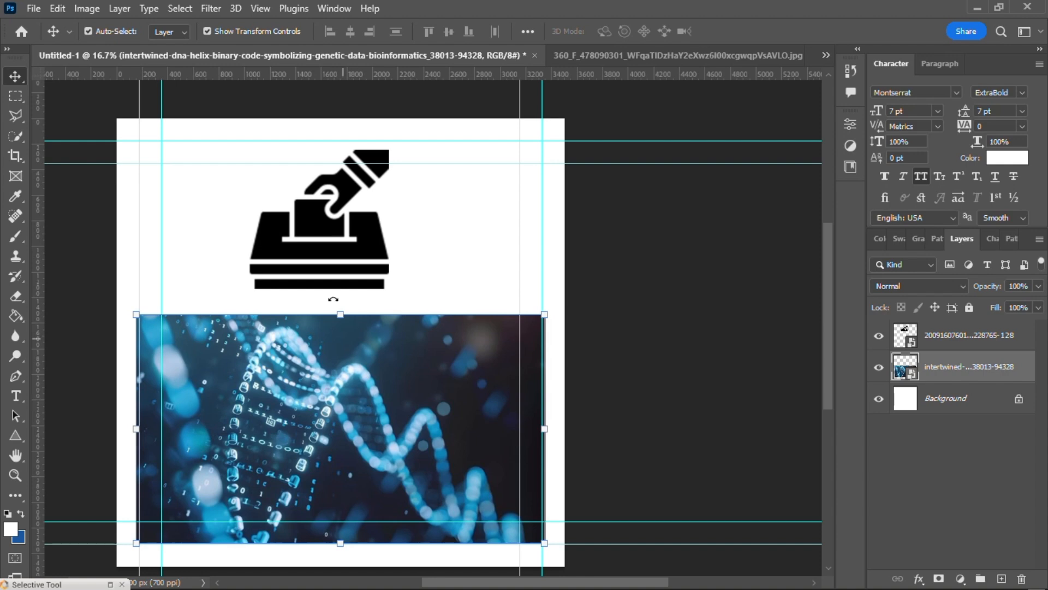
Step: Move the ballot-box icon to the upper-right corner of the canvas and reselect the DNA image
click(313, 253)
drag(314, 253, 469, 226)
click(343, 386)
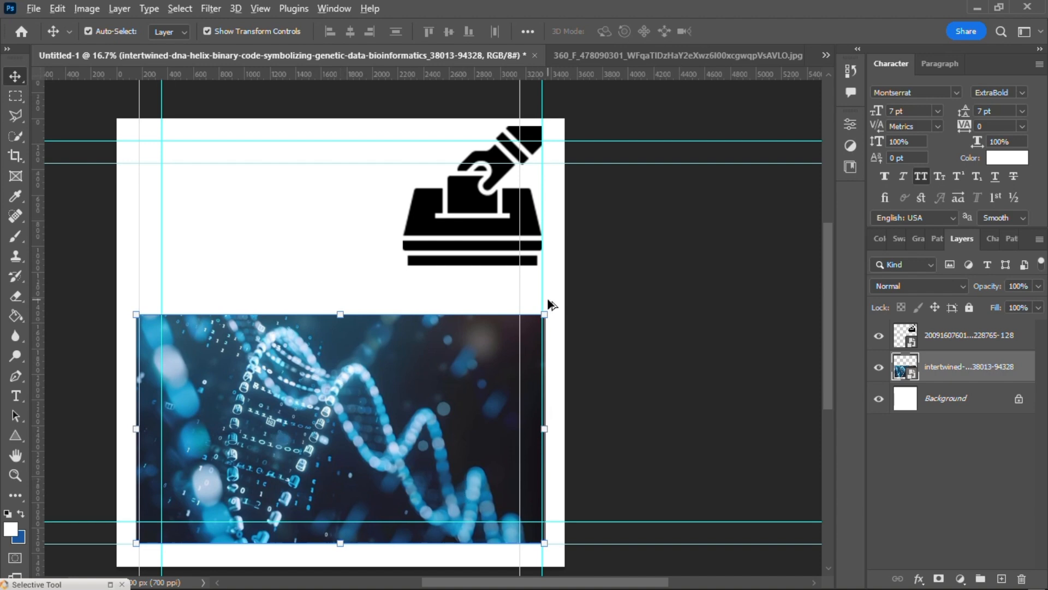
Step: Try enlarging the DNA image proportionally to about 62.16% and moving it up over the canvas, and undo both changes
drag(545, 314, 568, 175)
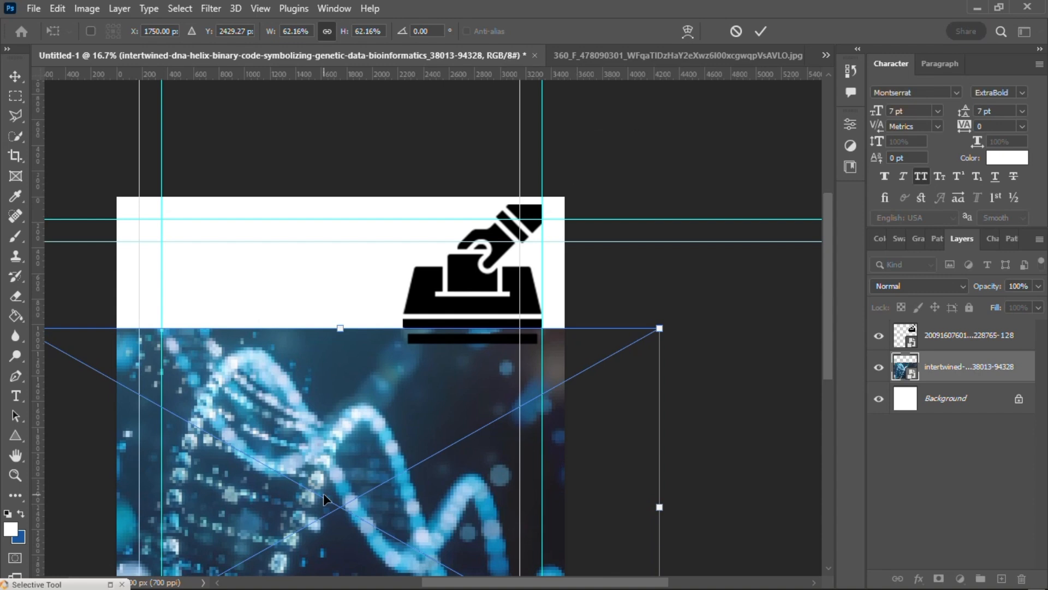
drag(323, 493, 356, 360)
key(ctrl+z)
key(ctrl+z)
scroll(384, 379, down, 3)
scroll(385, 379, down, 2)
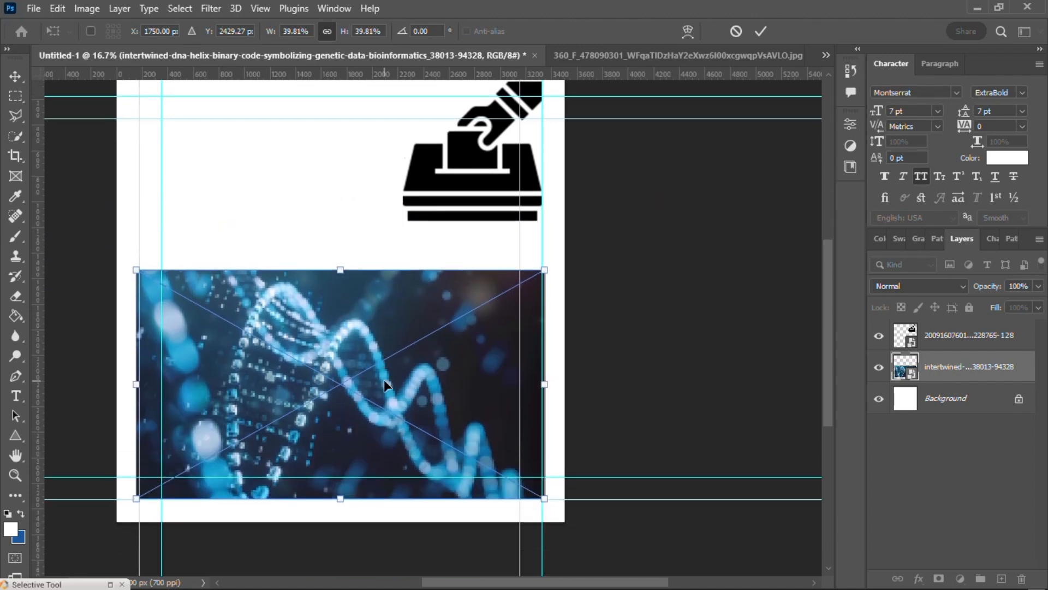
Step: Enlarge the DNA image proportionally to about 107.28% and move it up so it extends past the canvas's upper edge
drag(546, 270, 739, 41)
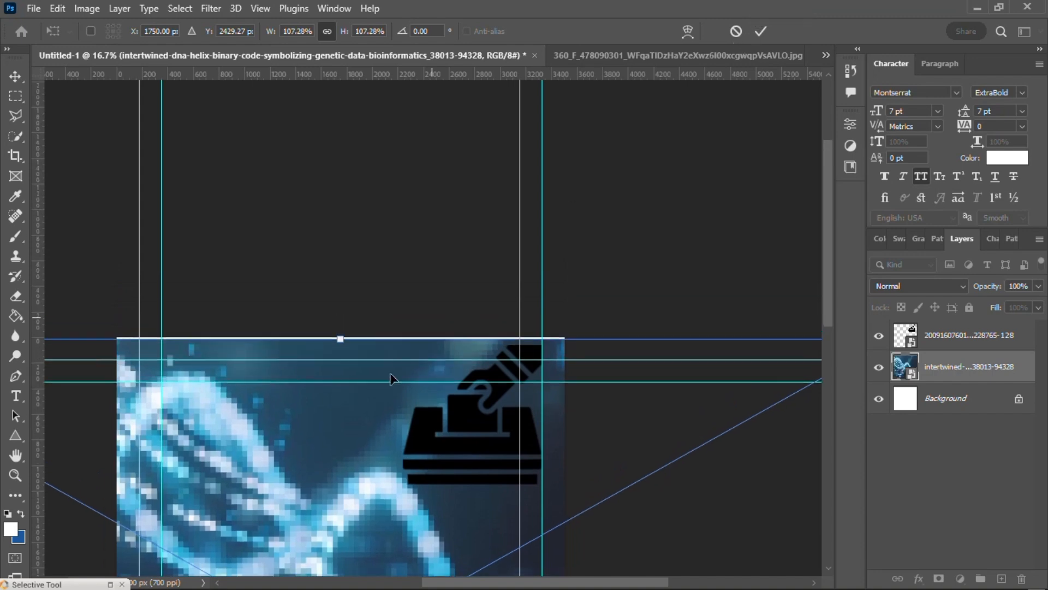
drag(352, 440, 355, 422)
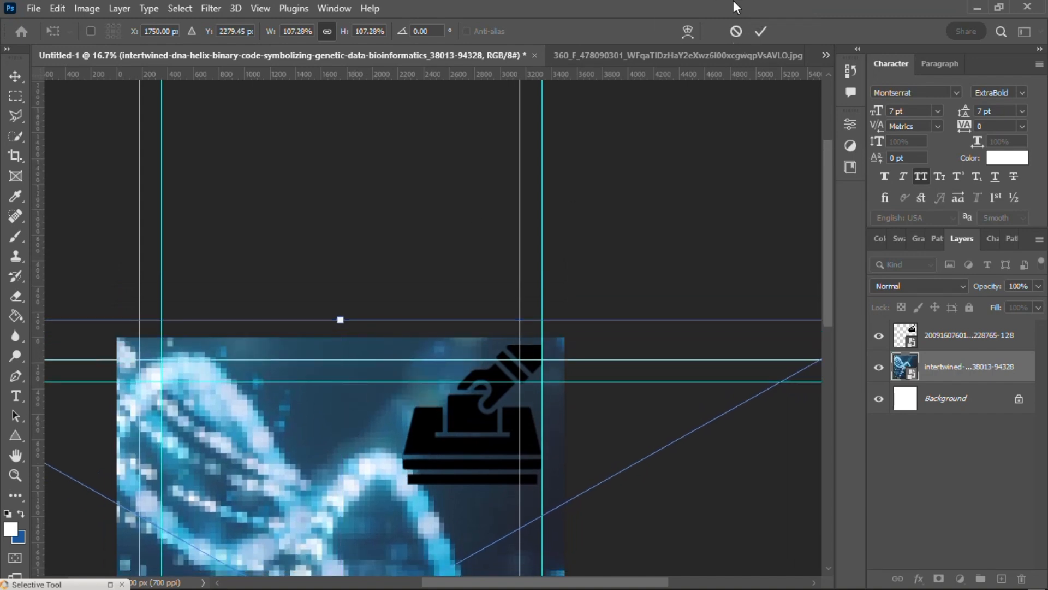
click(761, 31)
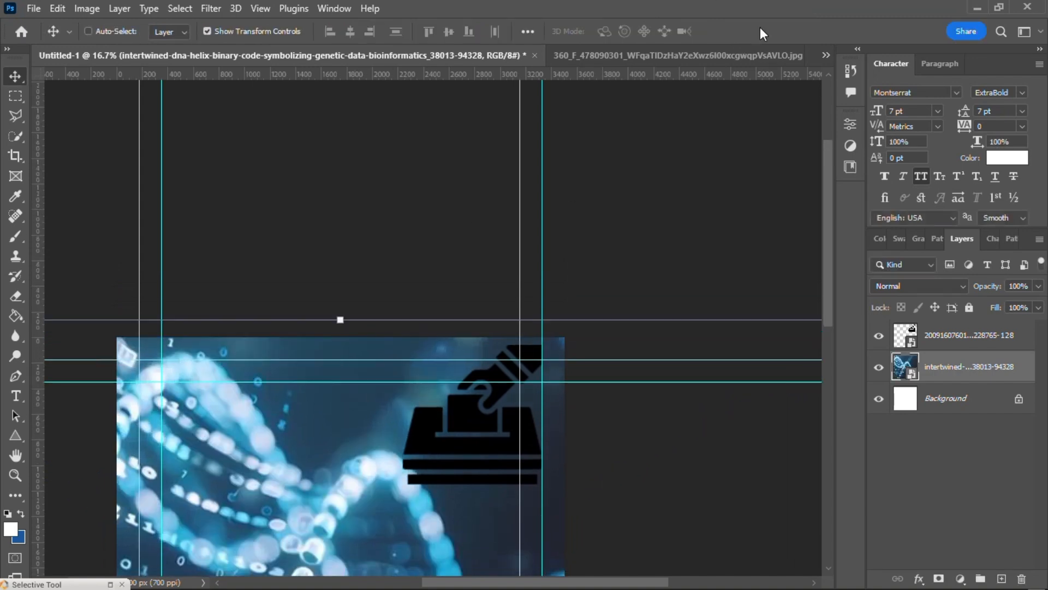
Step: Shift the enlarged DNA image up and to the right, keeping the whole canvas covered
key(ctrl+minus)
key(ctrl+minus)
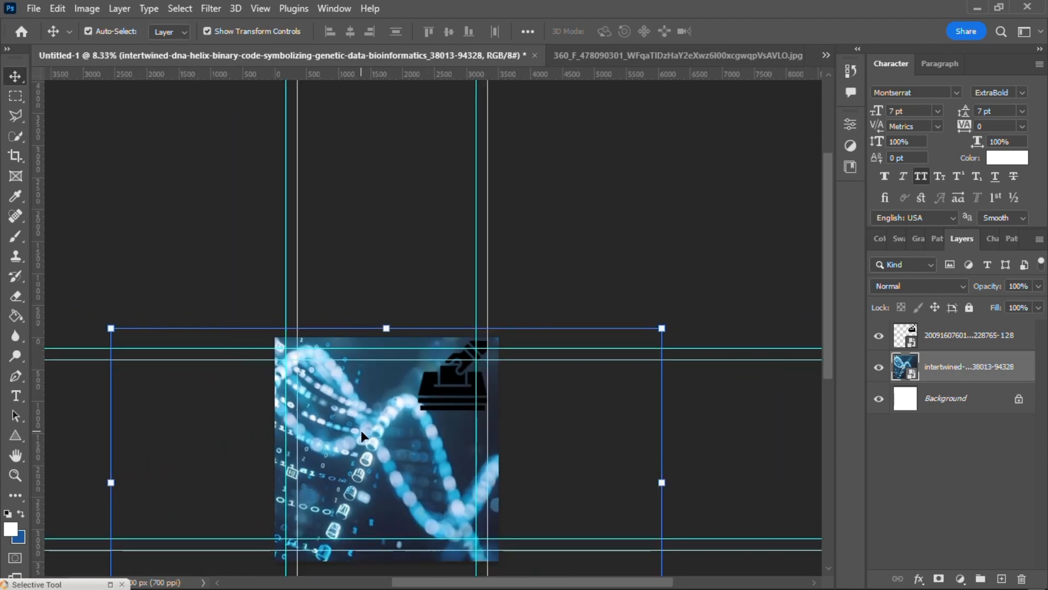
drag(361, 430, 384, 421)
scroll(385, 421, down, 2)
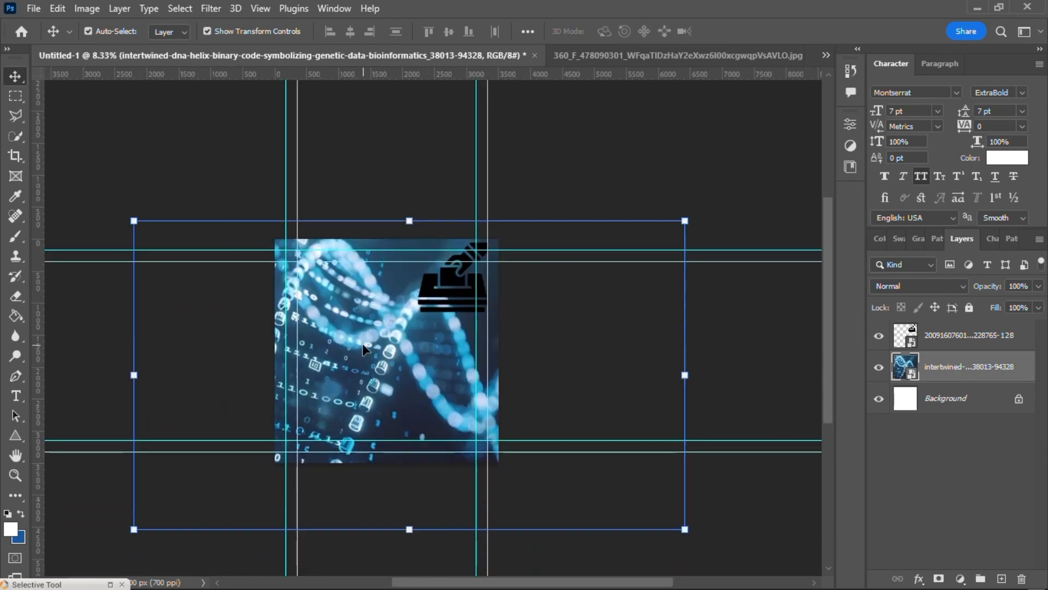
drag(363, 348, 398, 326)
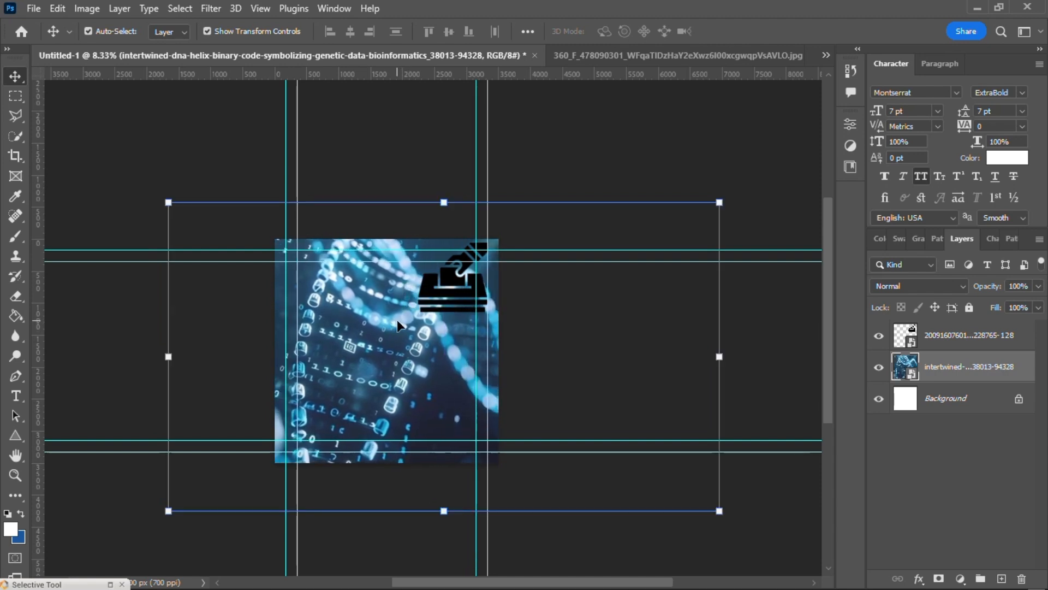
Step: Reduce the DNA layer's opacity to 32% and reposition the image with its upper edge on the canvas's upper edge
click(1000, 292)
drag(995, 289, 929, 290)
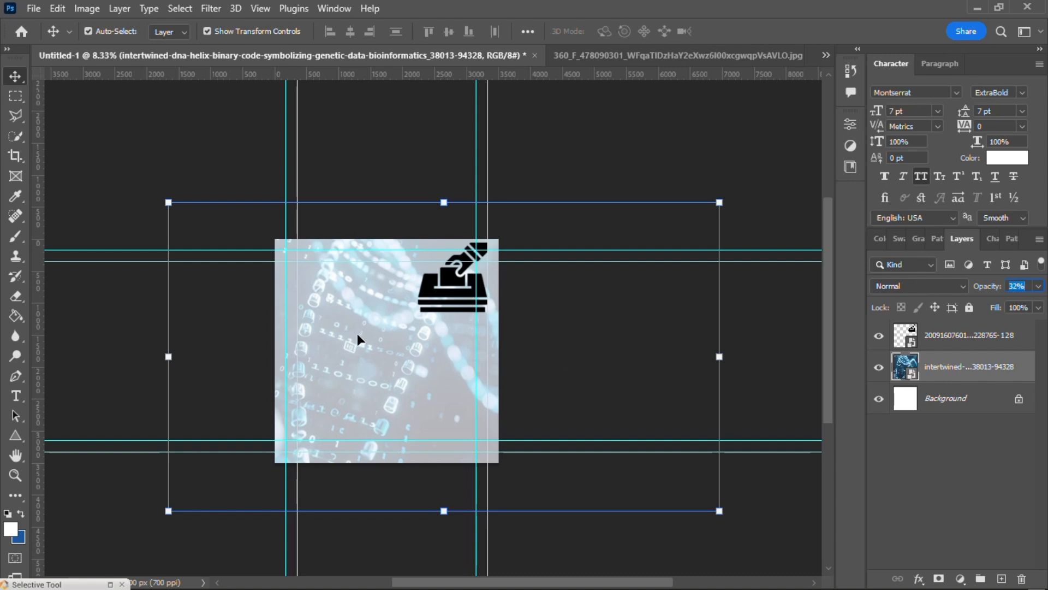
drag(368, 323, 367, 397)
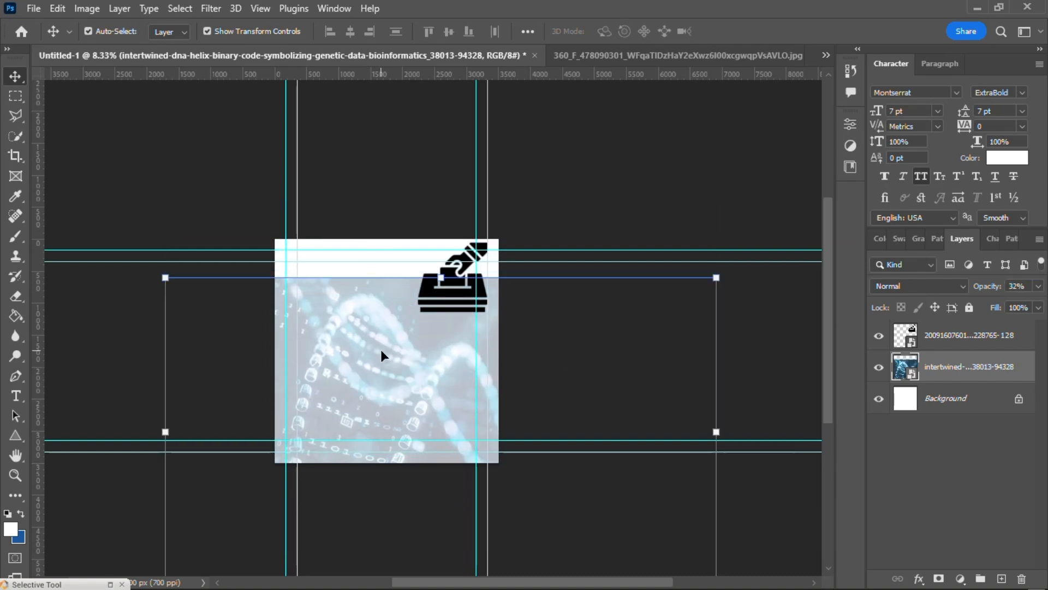
drag(381, 352, 384, 317)
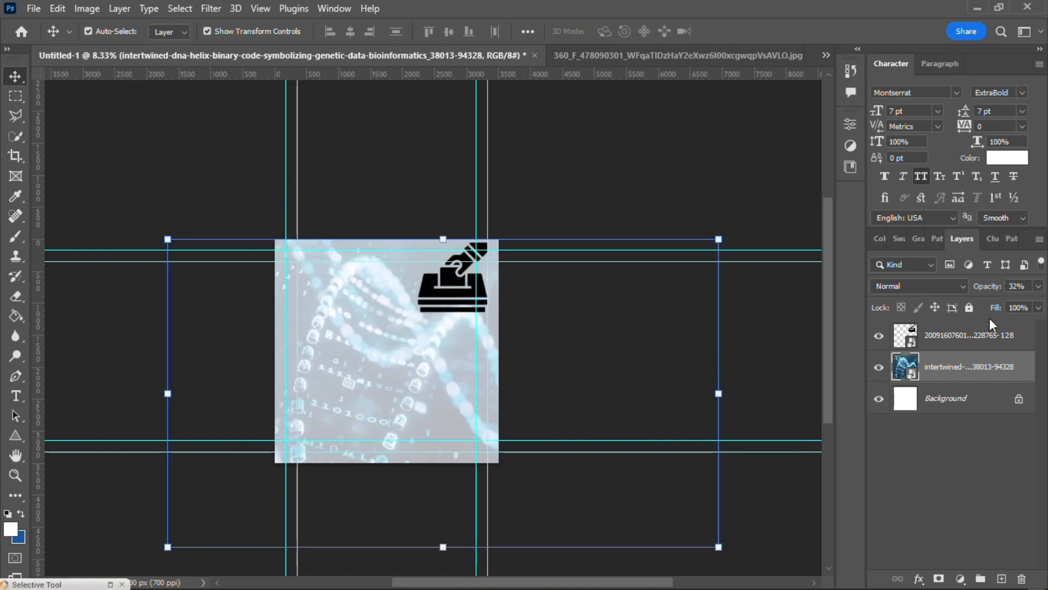
Step: Place the ballot-box icon layer beneath the DNA layer and set the DNA layer's opacity to 100%
drag(955, 329, 959, 386)
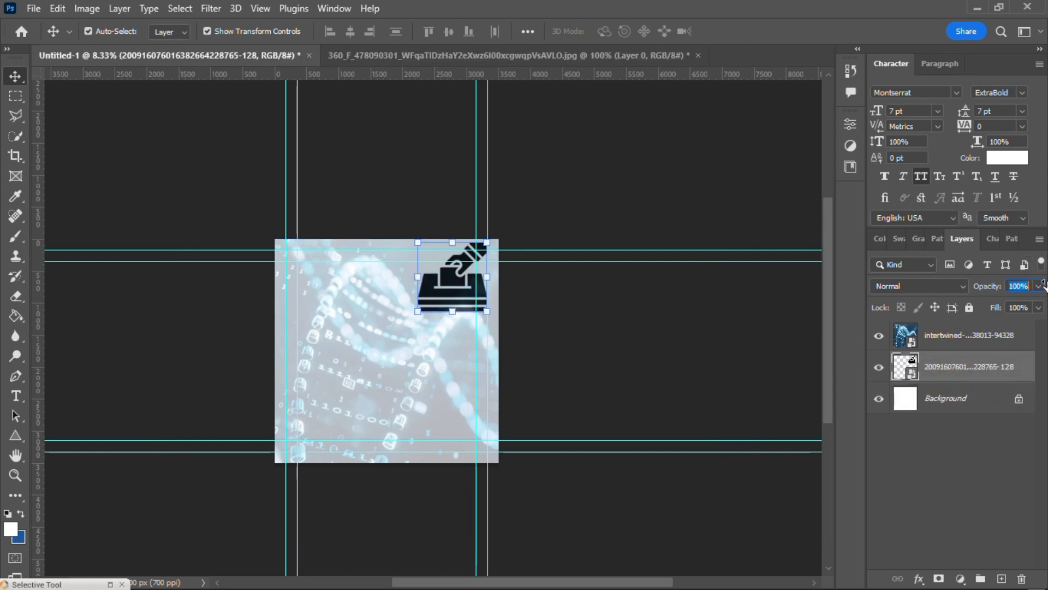
click(954, 335)
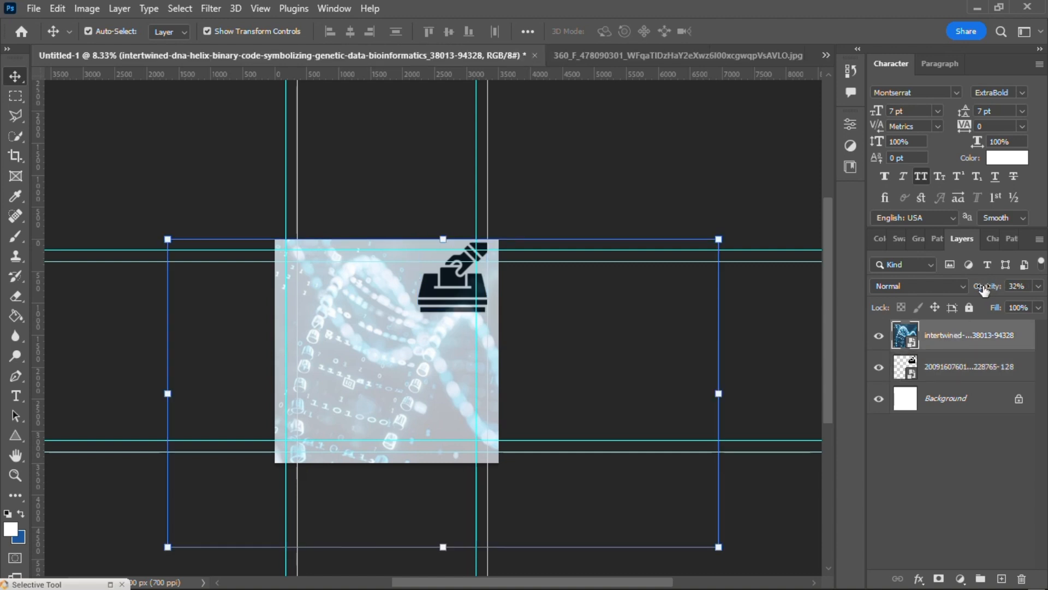
click(1018, 285)
key(Return)
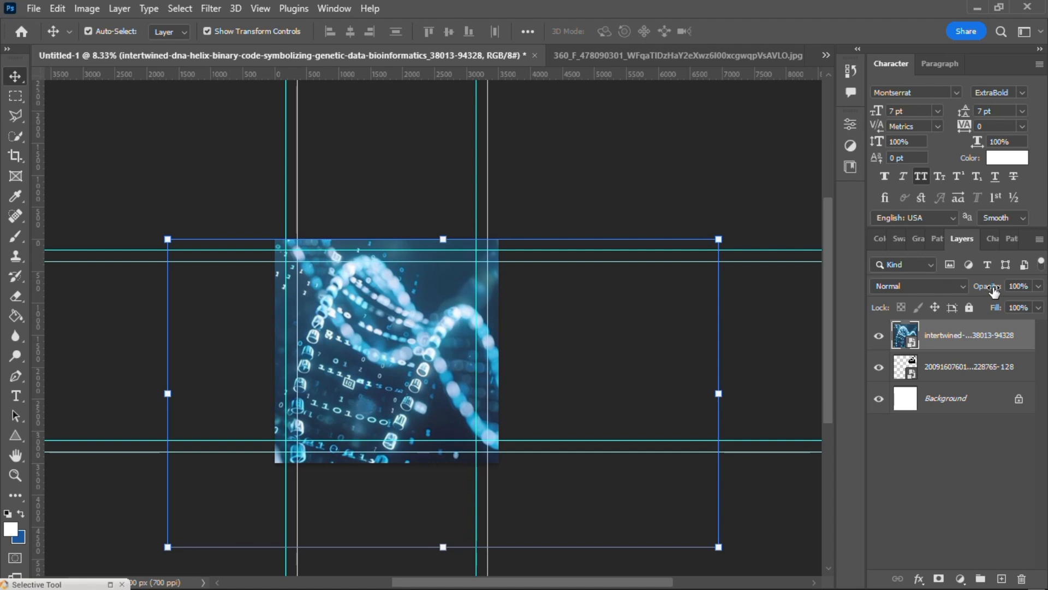
Step: Lower the DNA layer's opacity to 59% and shift the image up and slightly right over the icon
drag(993, 291, 961, 288)
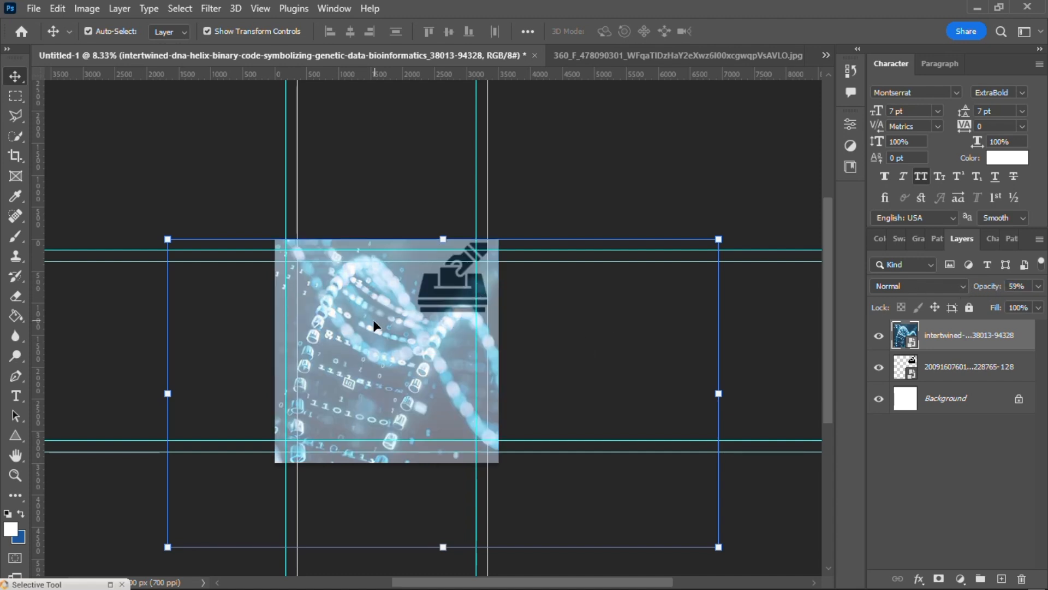
drag(372, 320, 390, 284)
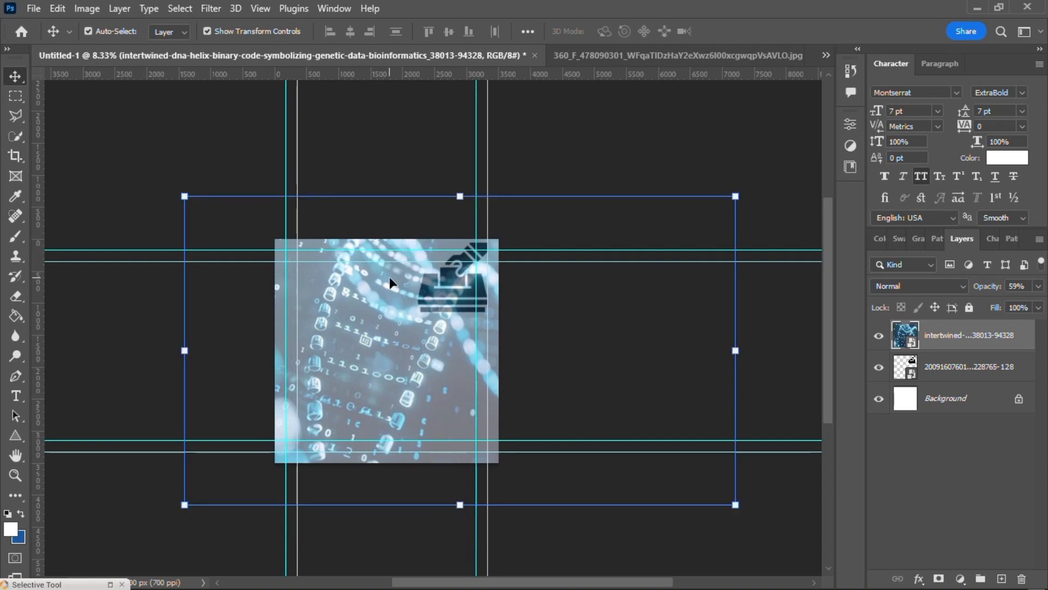